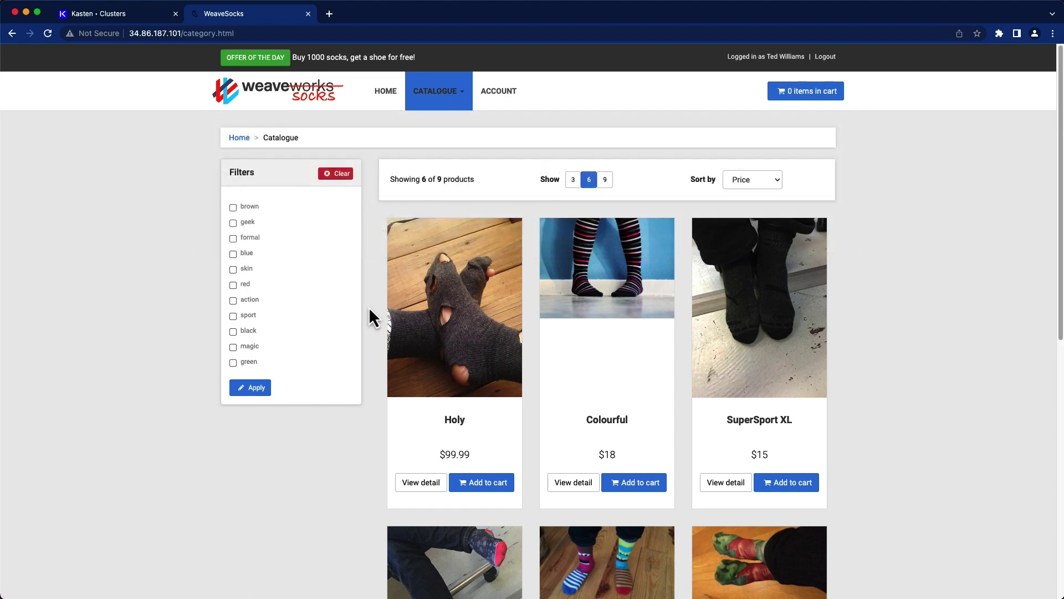
Step: Filter the sock catalogue by the red tag, add the Crossed socks to the cart and open the shopping cart
click(233, 285)
click(253, 390)
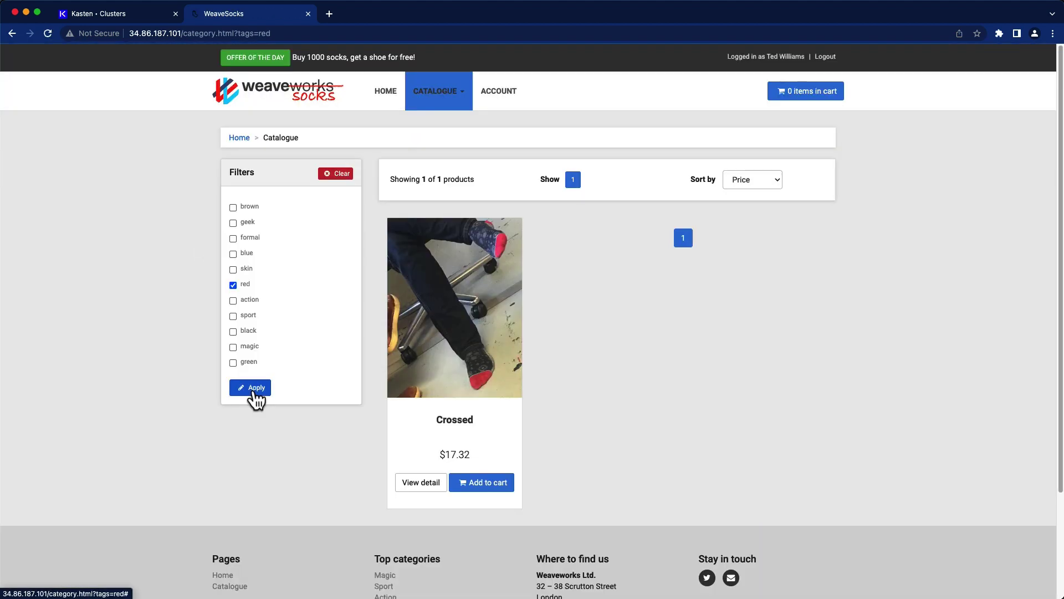
click(478, 338)
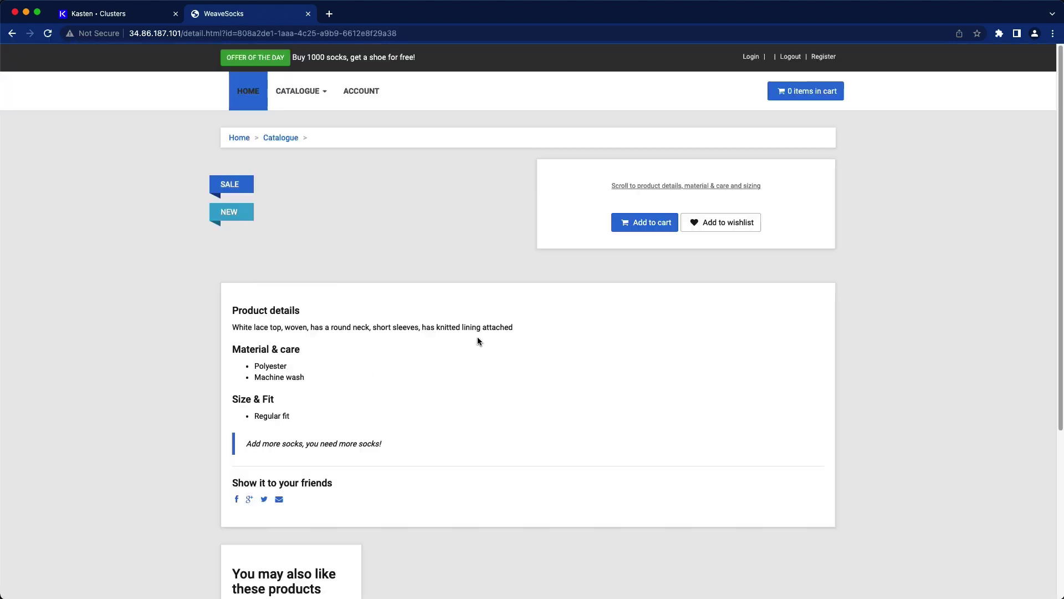
click(636, 297)
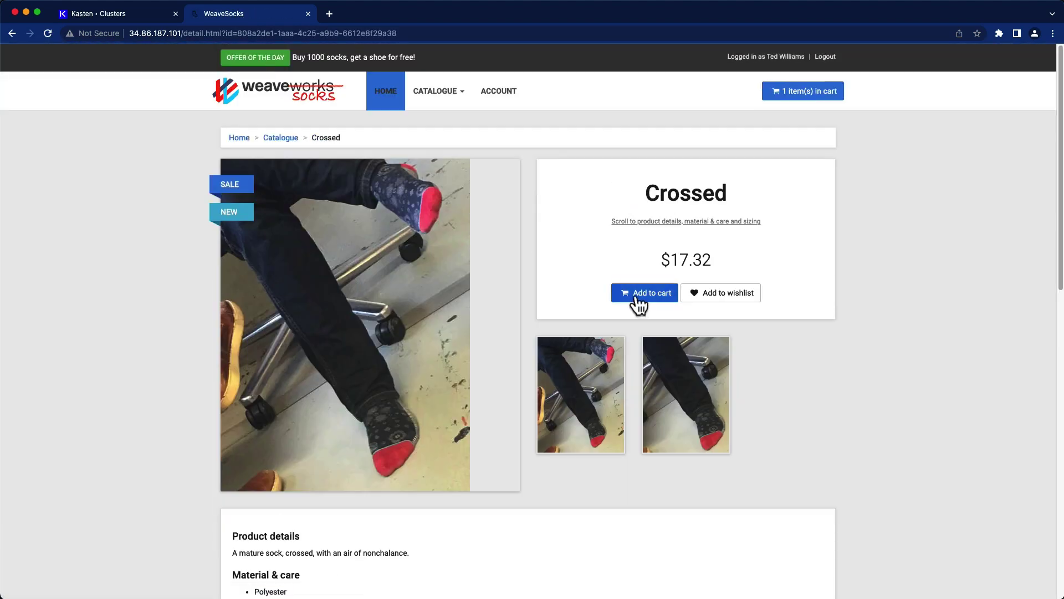
click(807, 96)
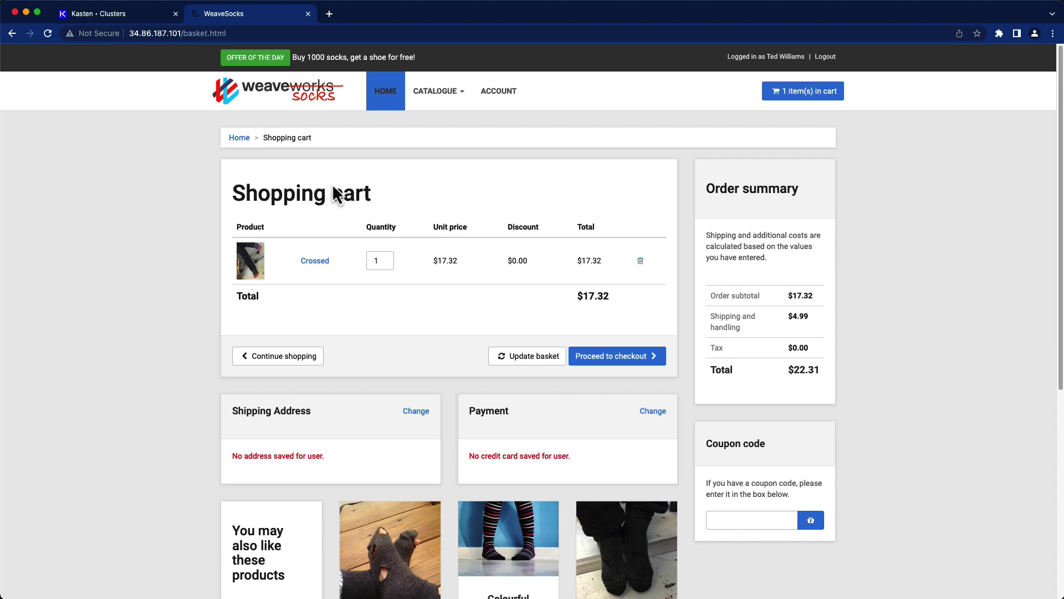
Step: Switch to the Kasten K10 multi-cluster dashboard and open the applications of the prod-onprem cluster
click(148, 20)
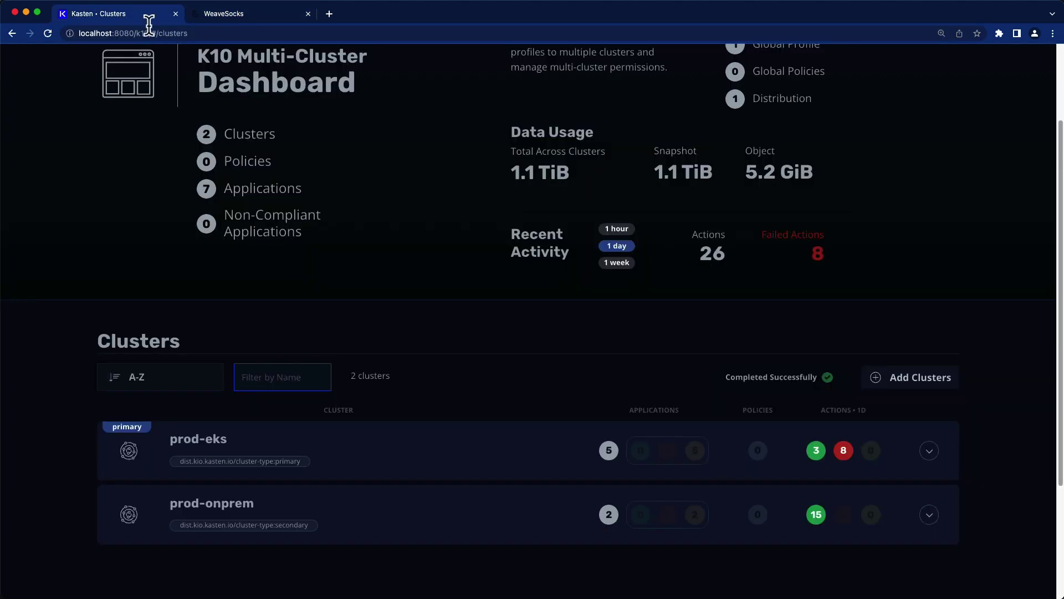
click(357, 510)
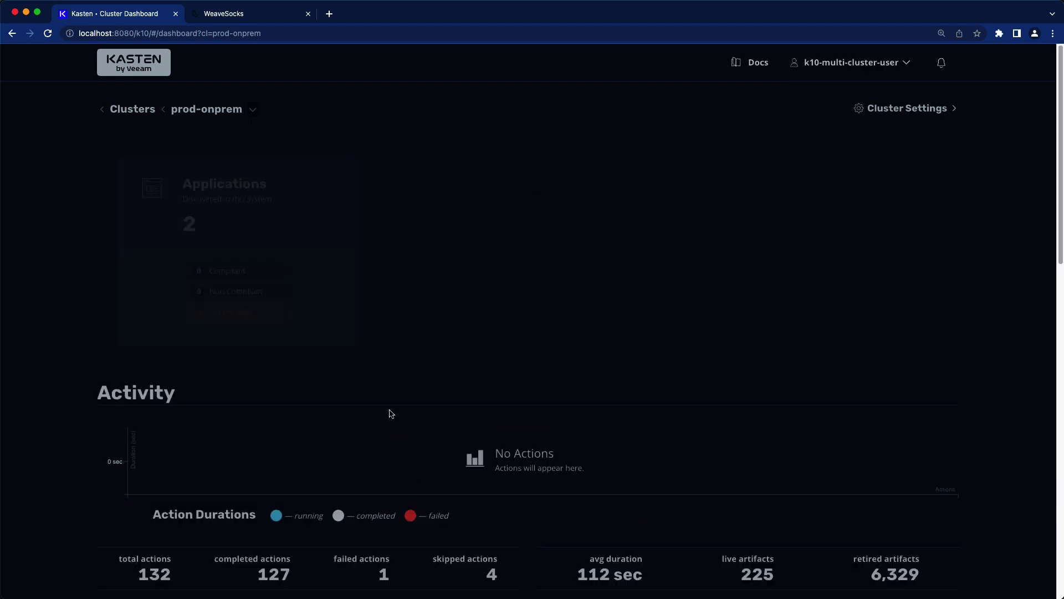
click(359, 345)
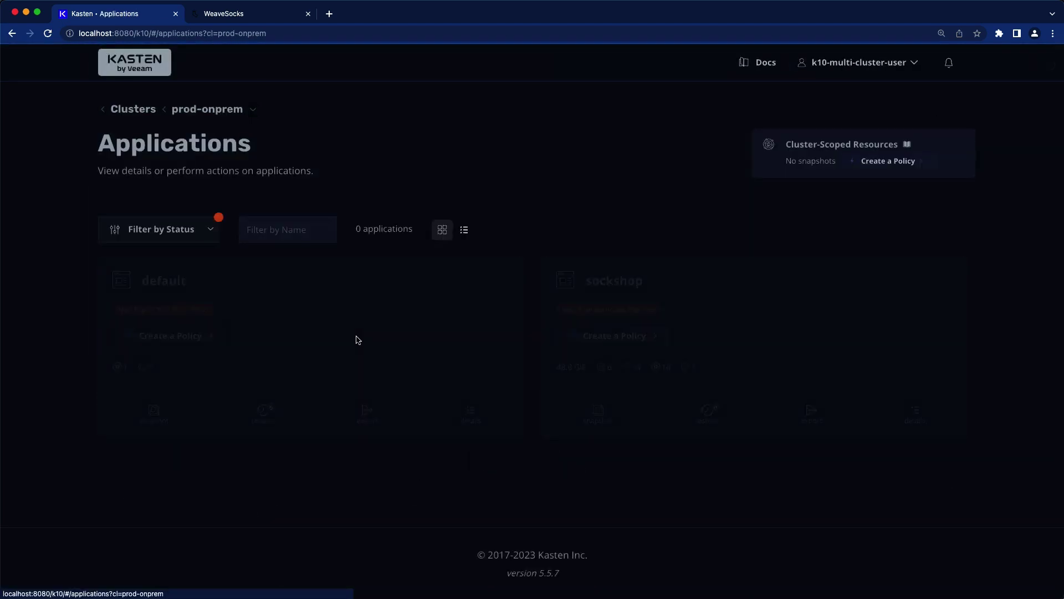
Step: Examine the sockshop application's details, covering its data volumes, workloads, networking and config resources
click(915, 419)
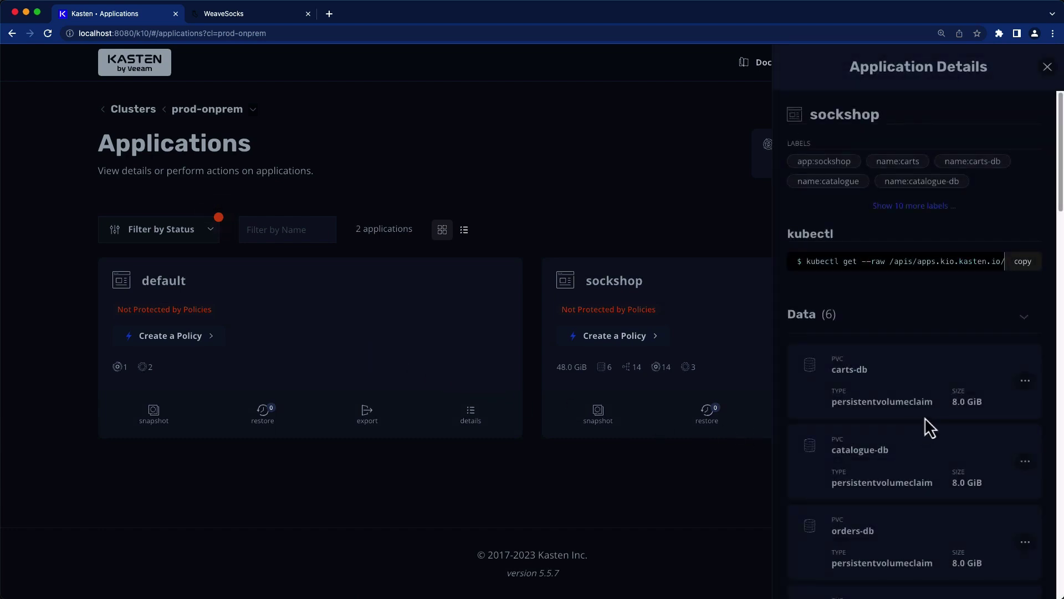
scroll(927, 421, down, 4)
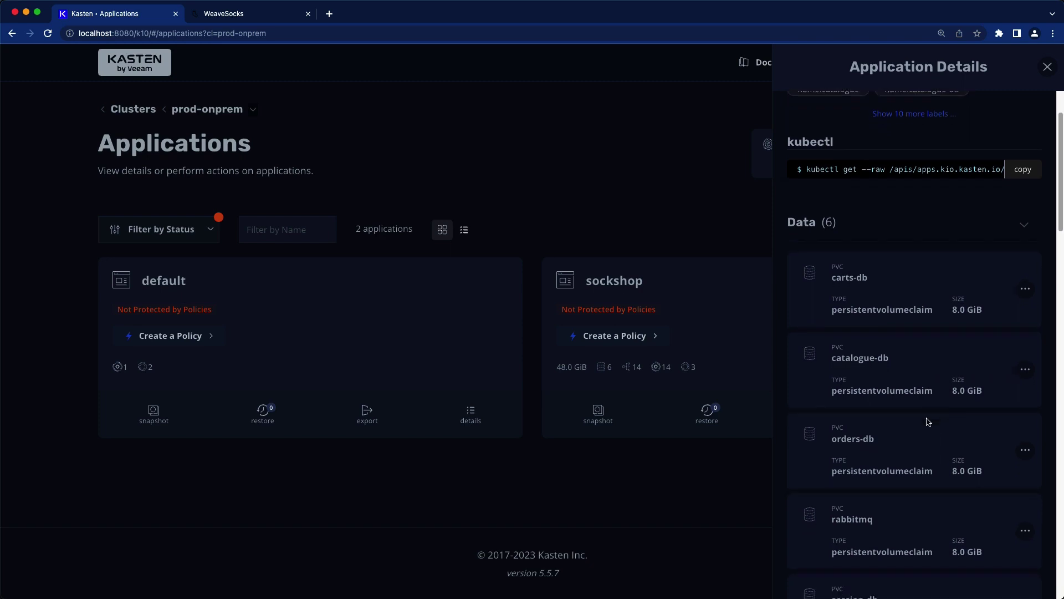
scroll(927, 422, down, 3)
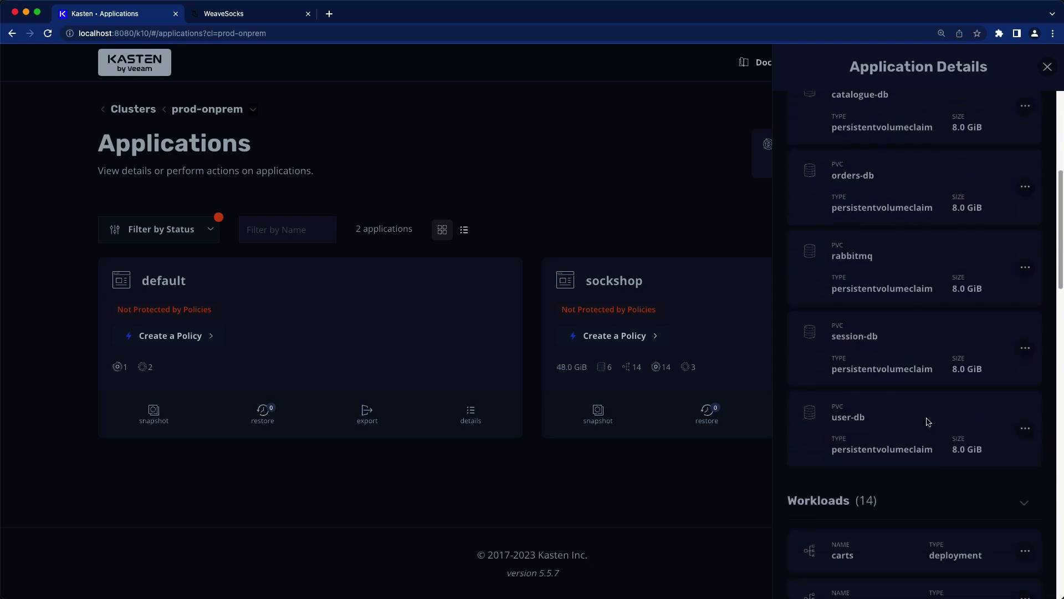
scroll(927, 422, down, 3)
scroll(927, 421, down, 6)
scroll(927, 420, down, 5)
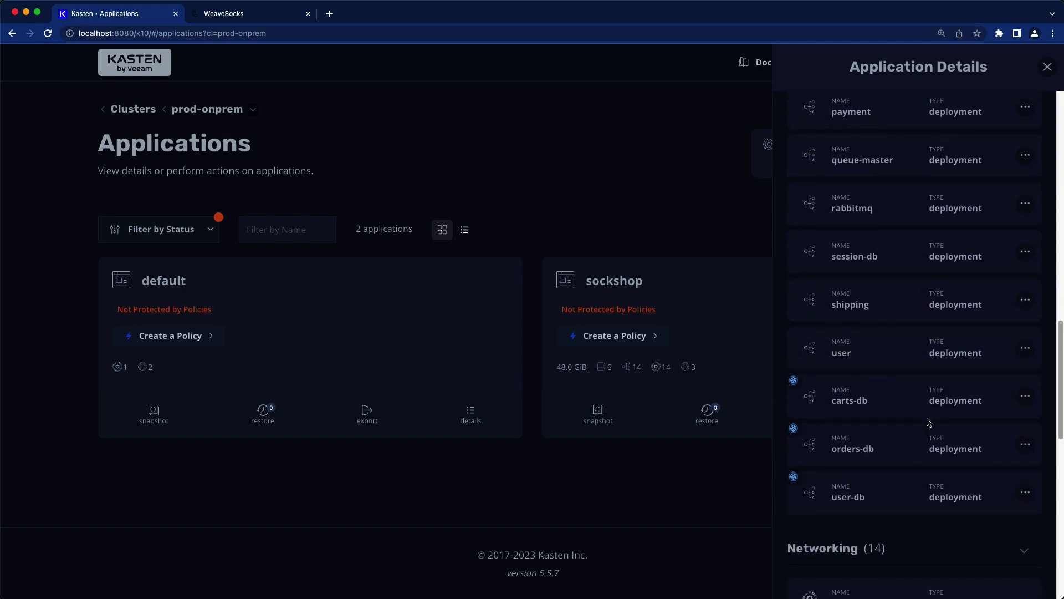
scroll(844, 360, down, 8)
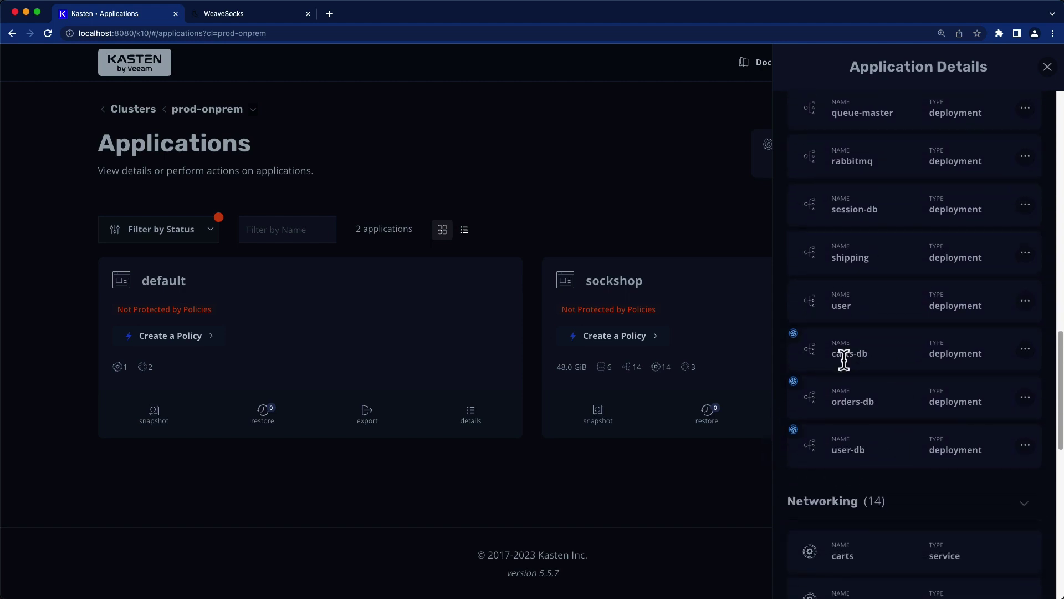
scroll(847, 363, down, 9)
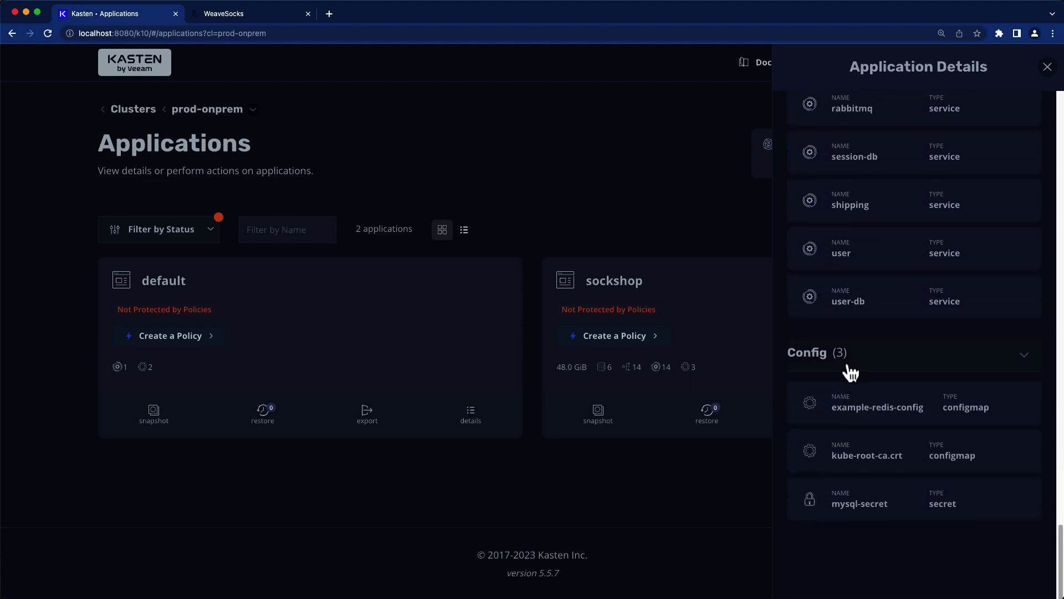
click(1047, 68)
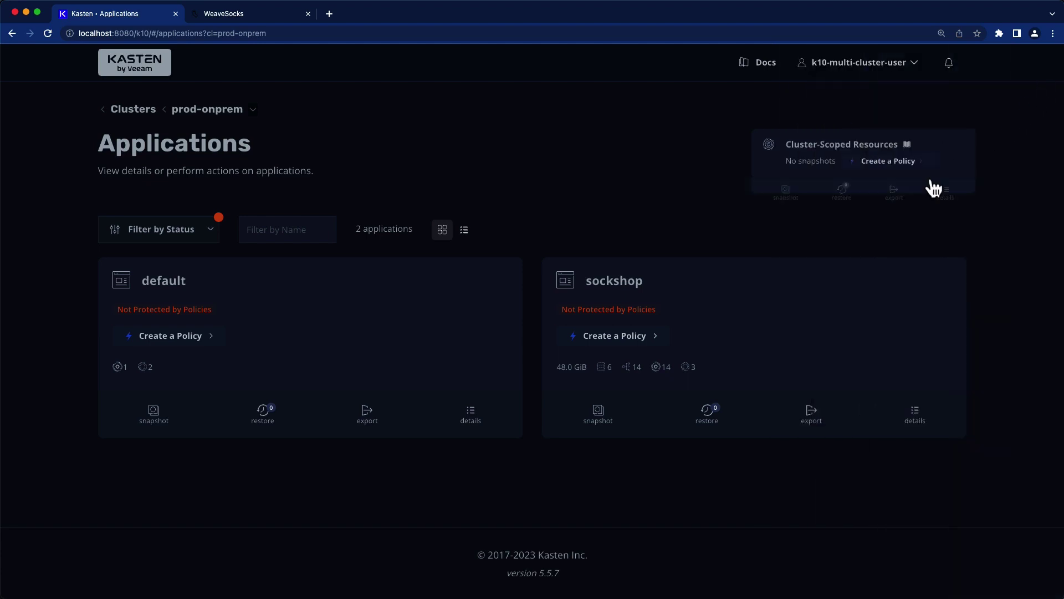
Step: Start a backup policy for the sockshop application and enable snapshot exports to the s3-immutable location profile
click(626, 332)
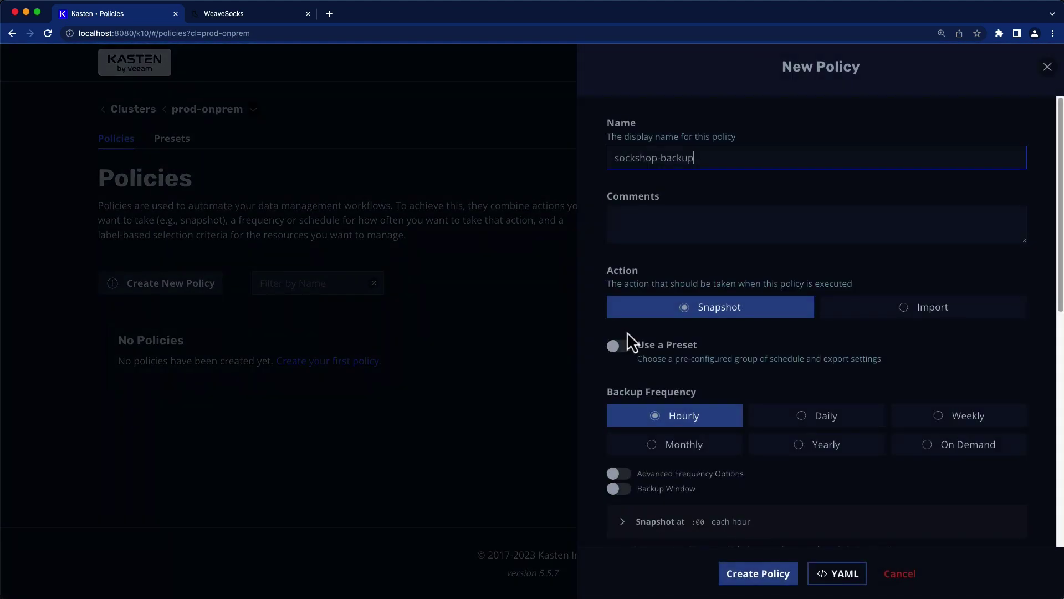
scroll(627, 331, down, 2)
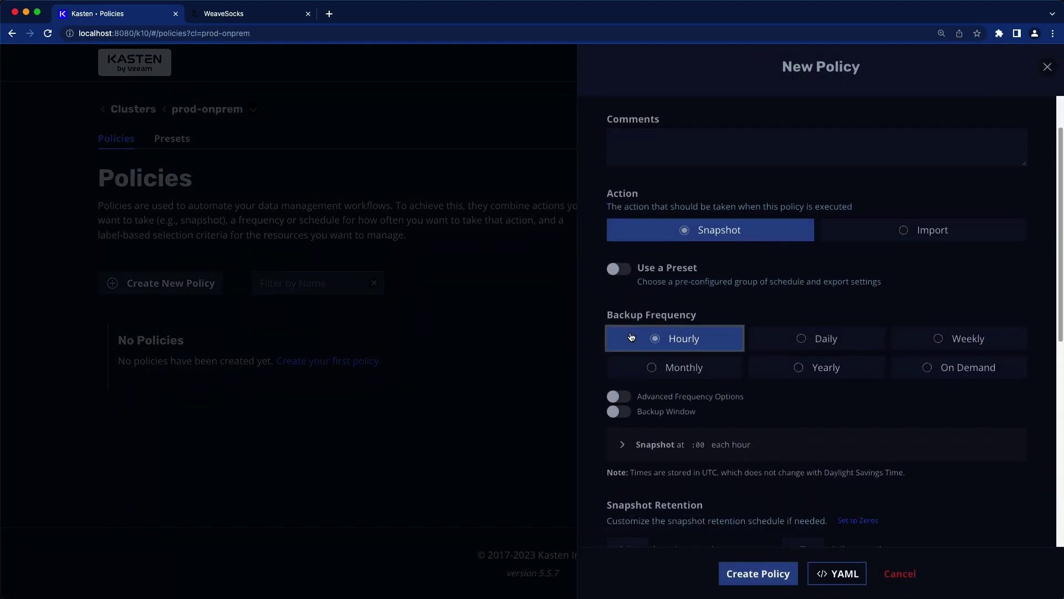
scroll(630, 336, down, 7)
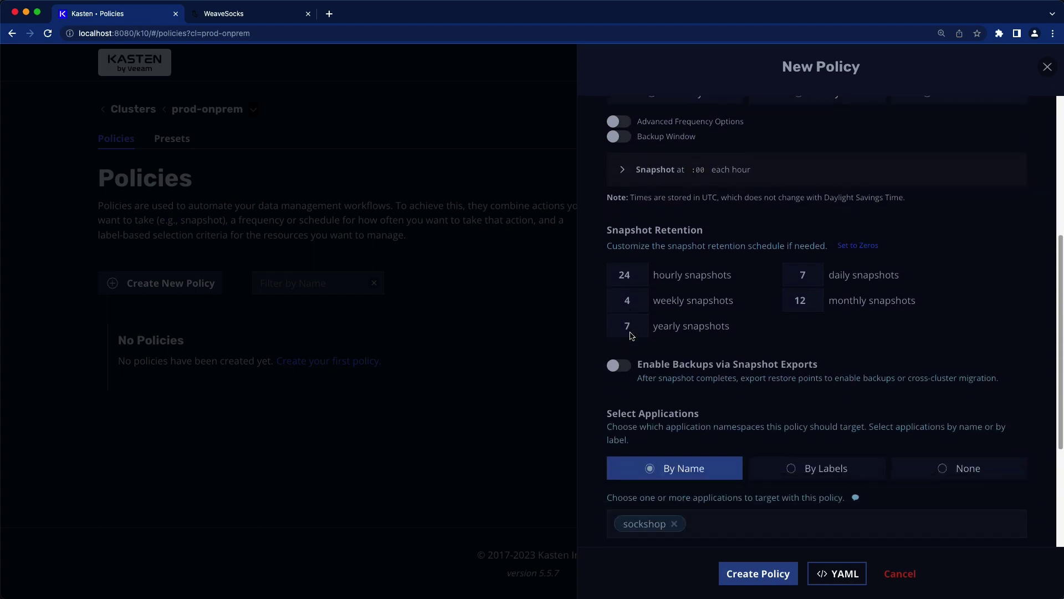
scroll(630, 335, down, 1)
click(626, 332)
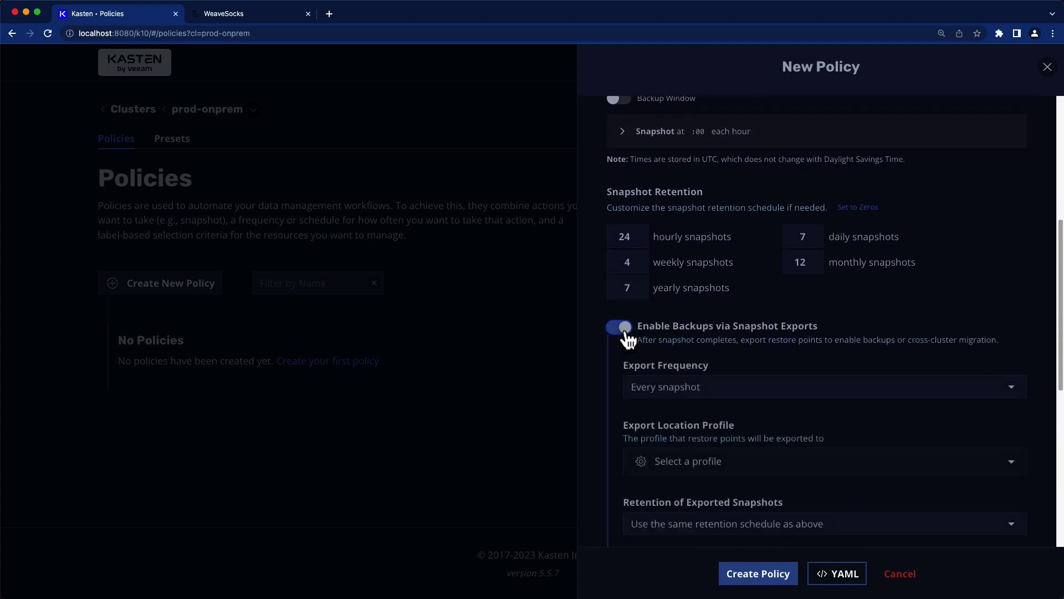
scroll(627, 336, down, 3)
click(673, 349)
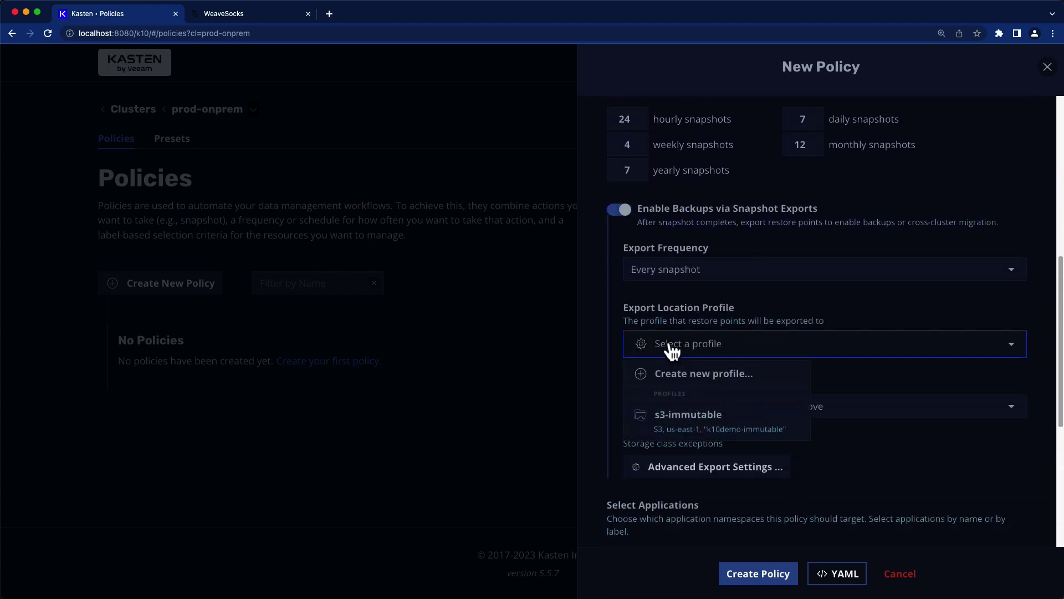
click(708, 412)
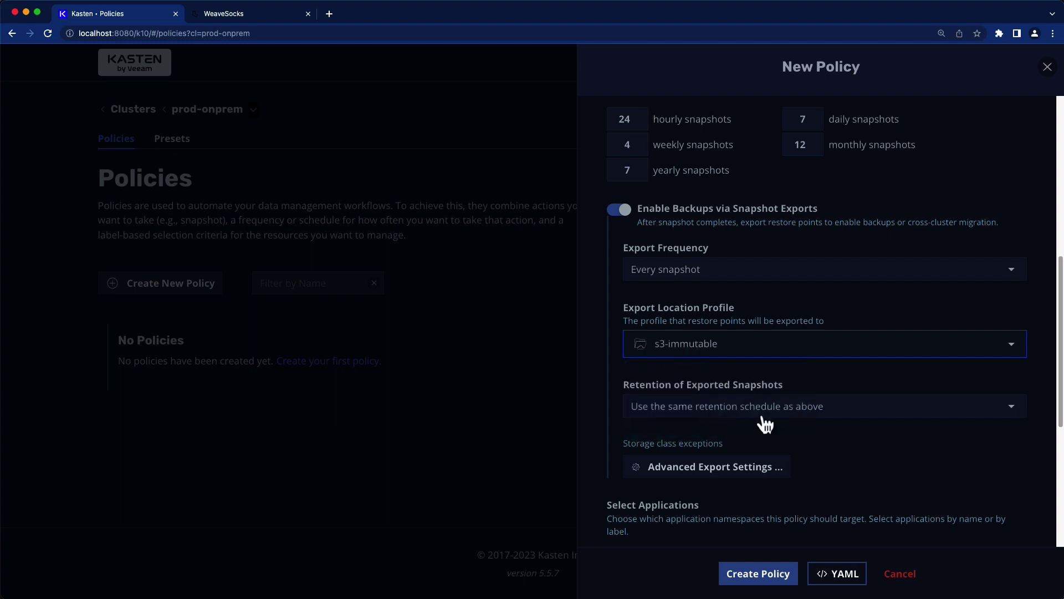
Step: Review the remaining application, resource and advanced settings of the sockshop-backup policy and create it
scroll(766, 424, down, 5)
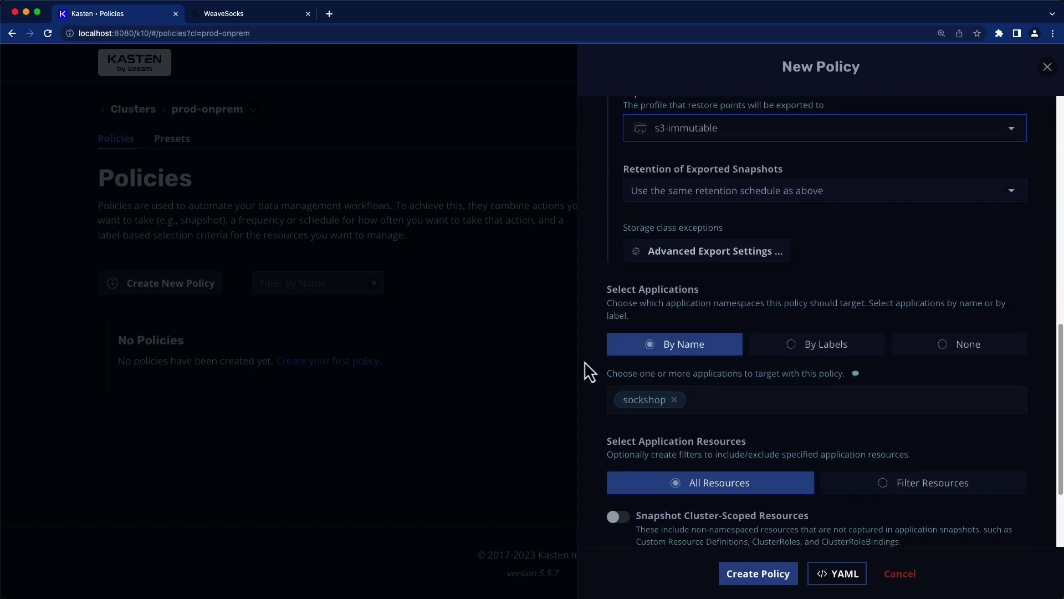
scroll(604, 395, down, 3)
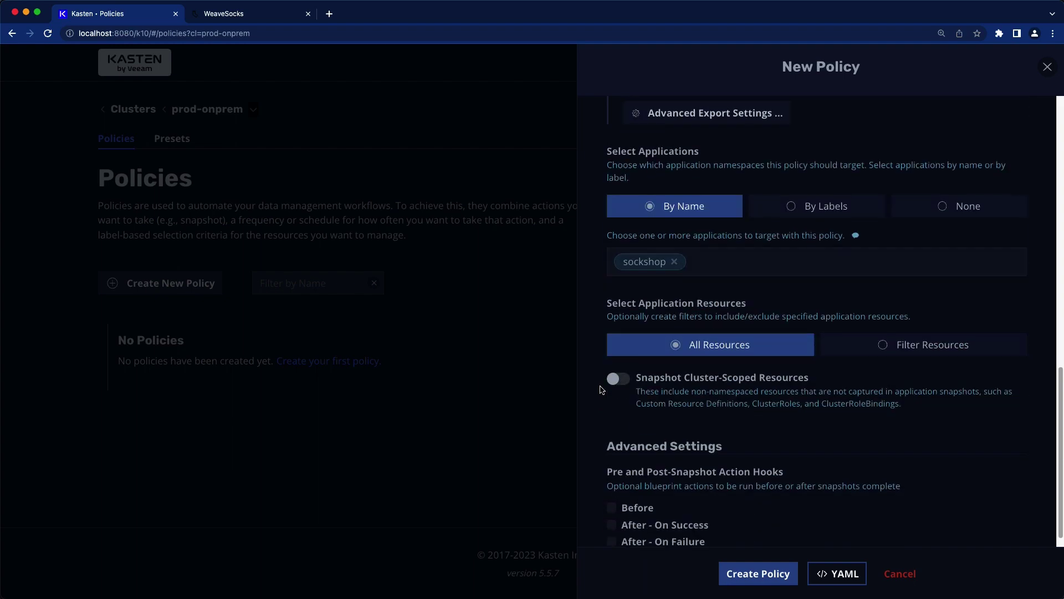
scroll(602, 390, down, 8)
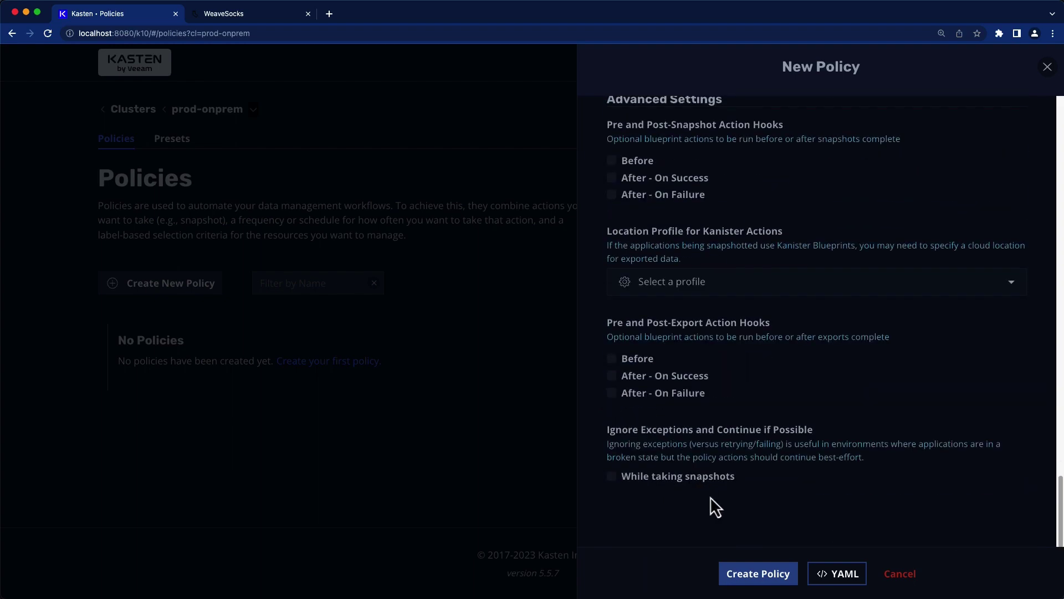
click(752, 574)
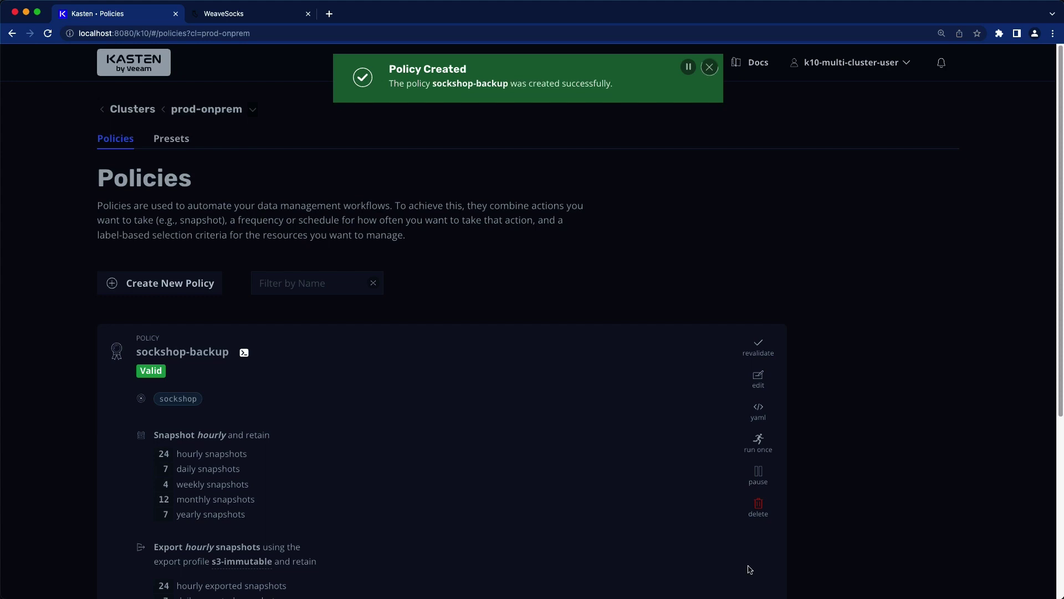
Step: Run the sockshop-backup policy once without a snapshot expiration and open its policy run from the dashboard's actions
click(758, 440)
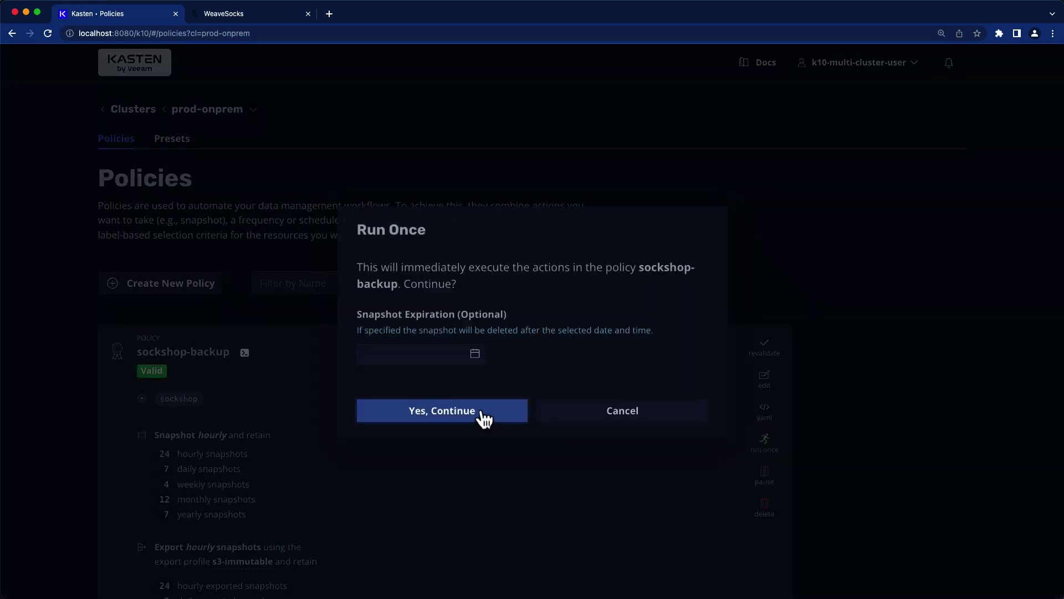
click(483, 416)
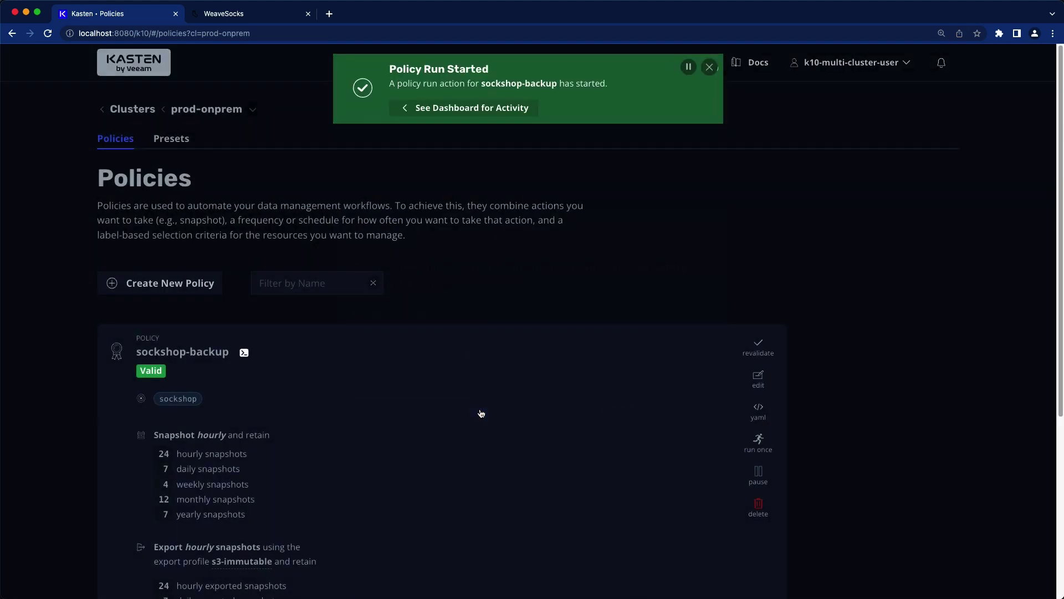
click(485, 114)
scroll(556, 254, down, 5)
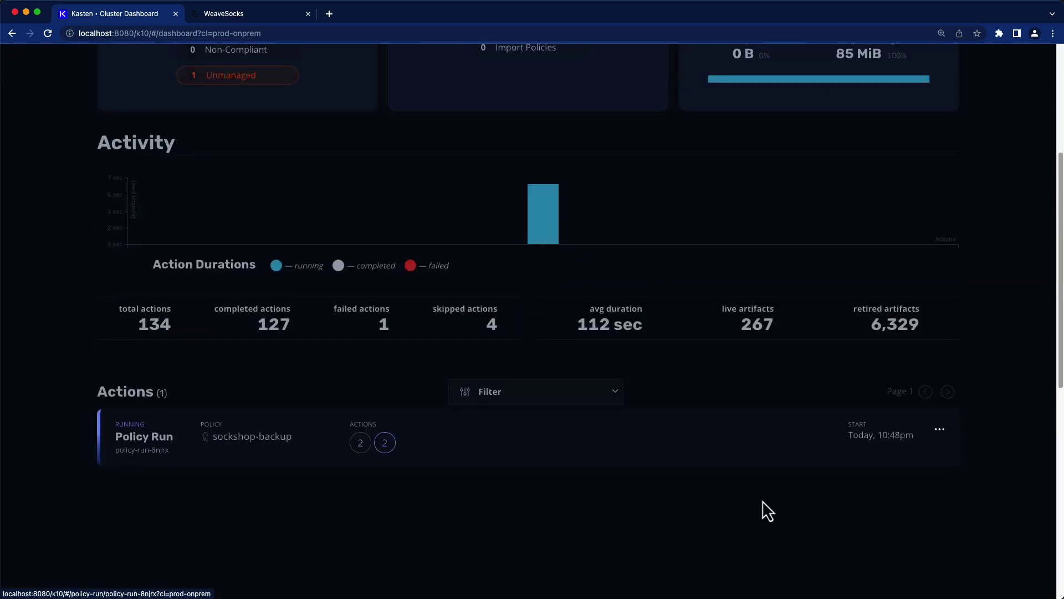
click(761, 442)
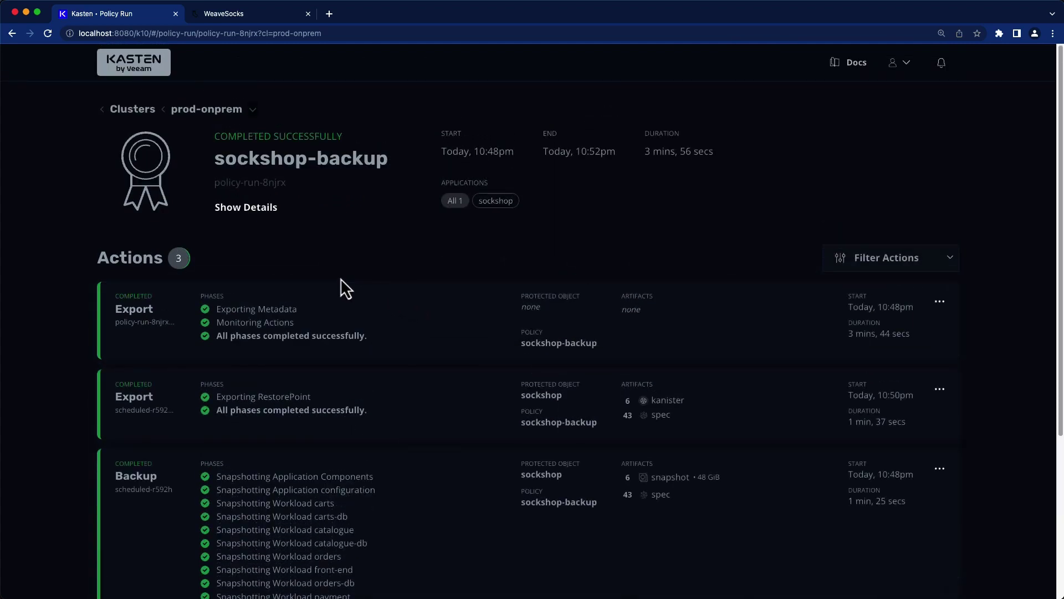
Step: Return to the prod-onprem cluster dashboard and switch to the prod-eks cluster
click(226, 111)
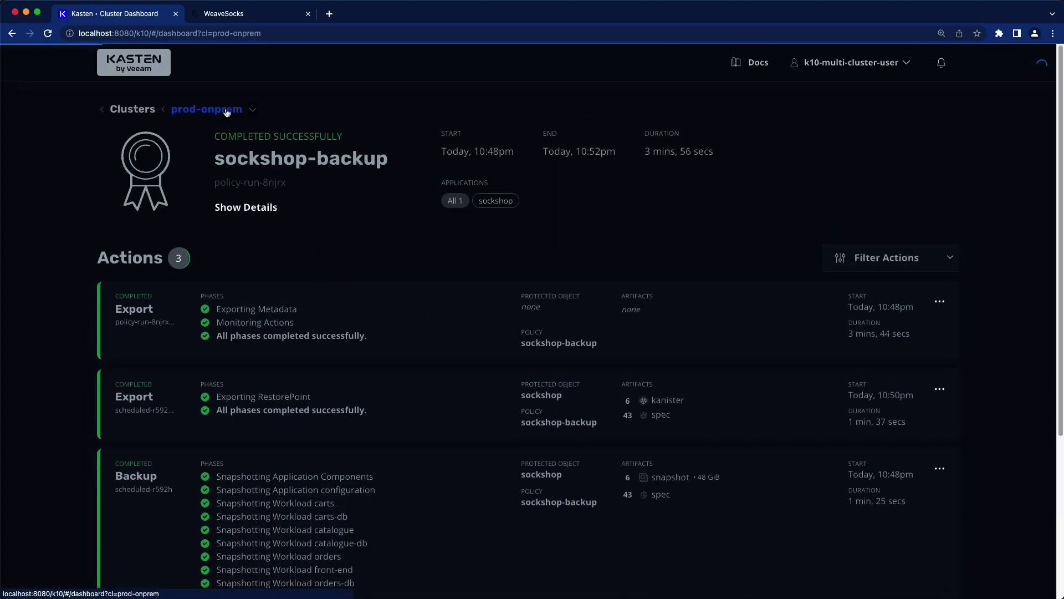
click(253, 111)
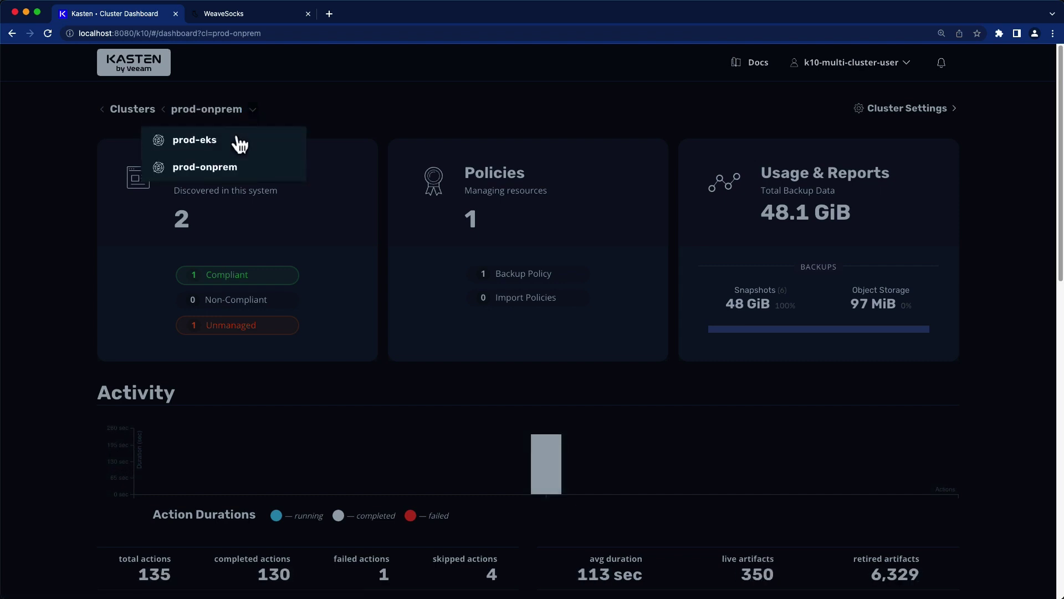
click(240, 142)
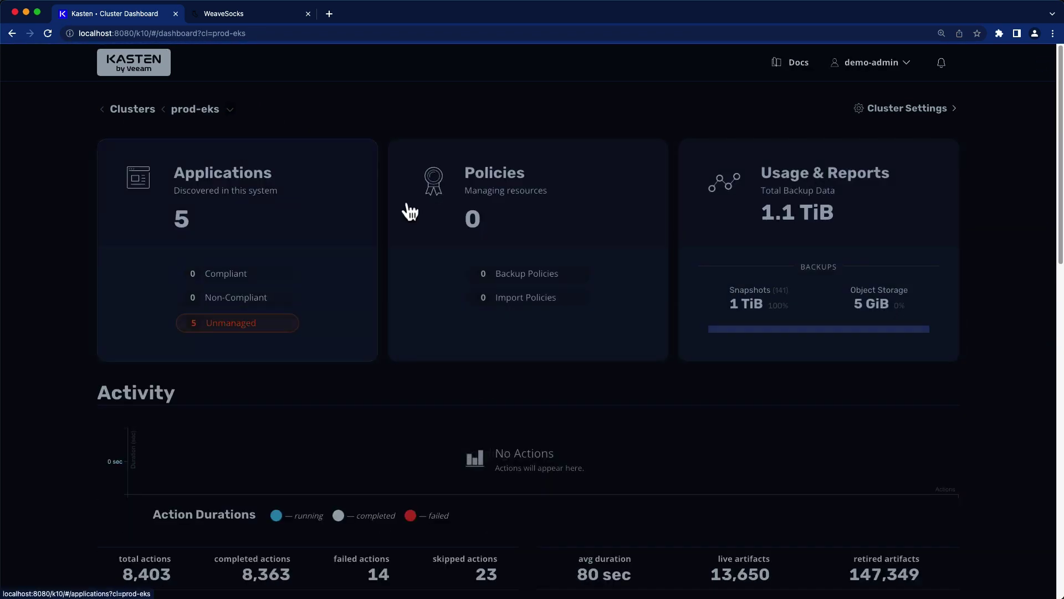
Step: Open the change-storage-class-eks transform set in the prod-eks cluster settings and examine its resource filters and operations
click(902, 109)
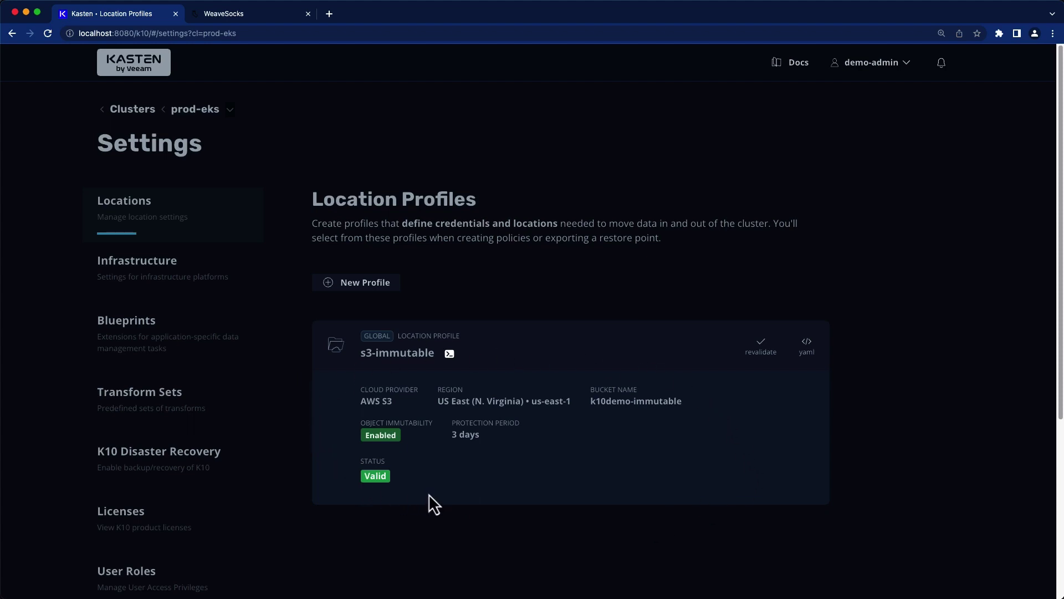
click(190, 411)
scroll(288, 388, down, 3)
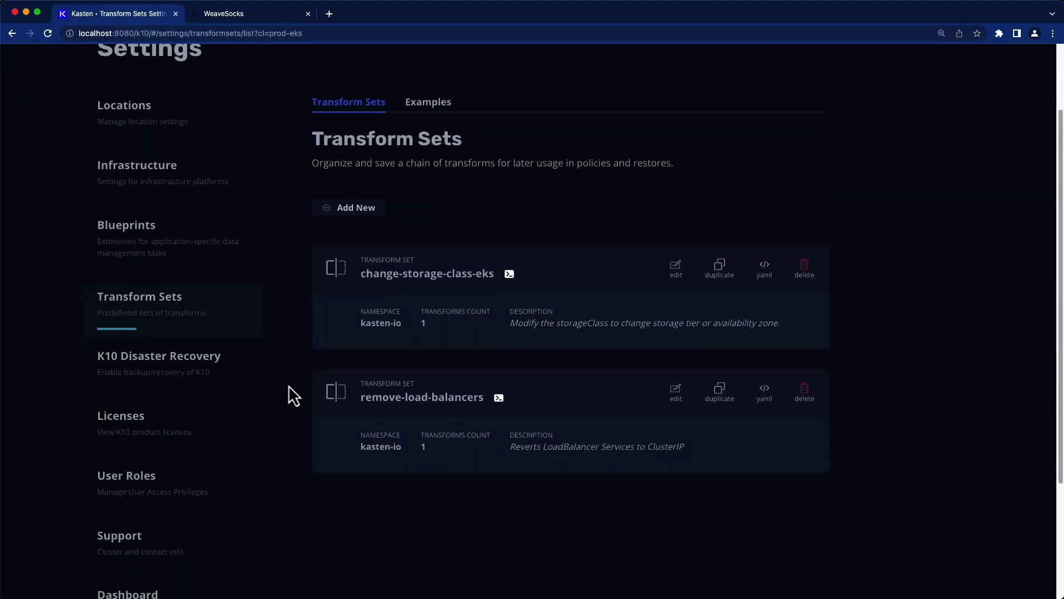
click(684, 275)
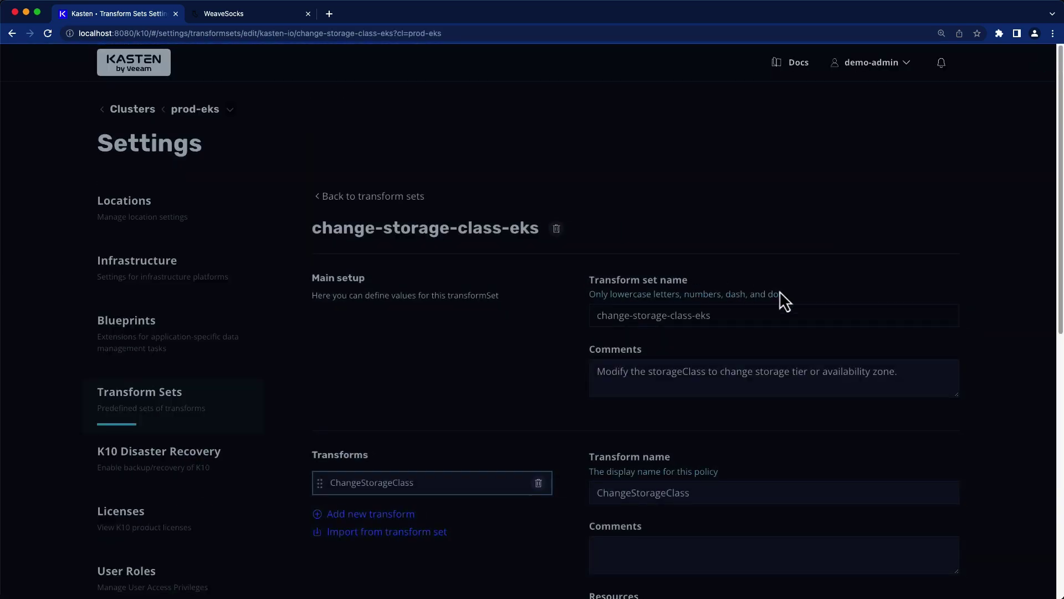
drag(1060, 156, 1060, 328)
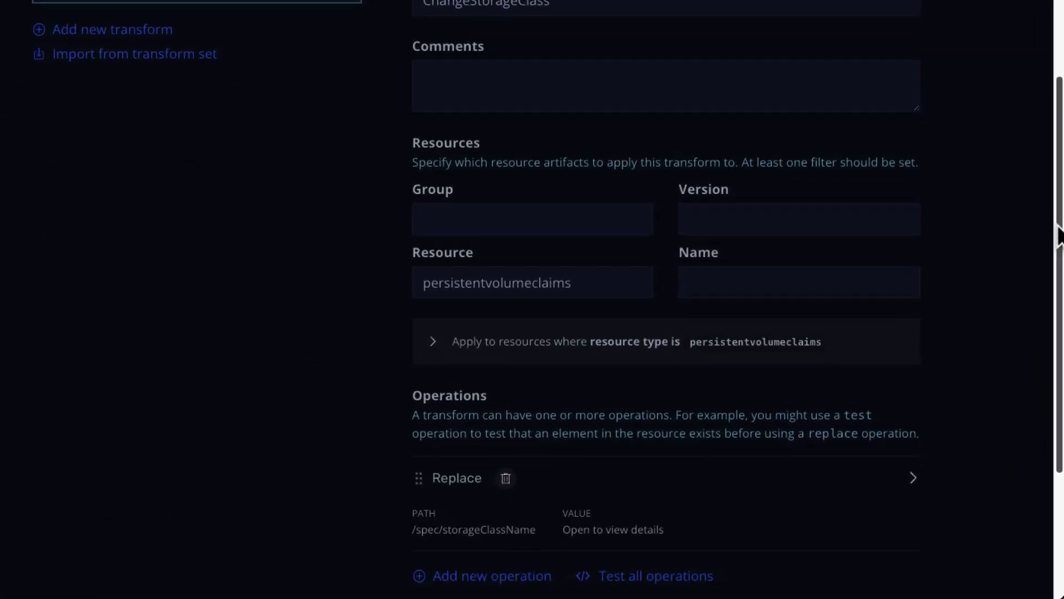
Step: Examine the path and value of the Replace operation in change-storage-class-eks and open the test for all operations
drag(1058, 228, 973, 286)
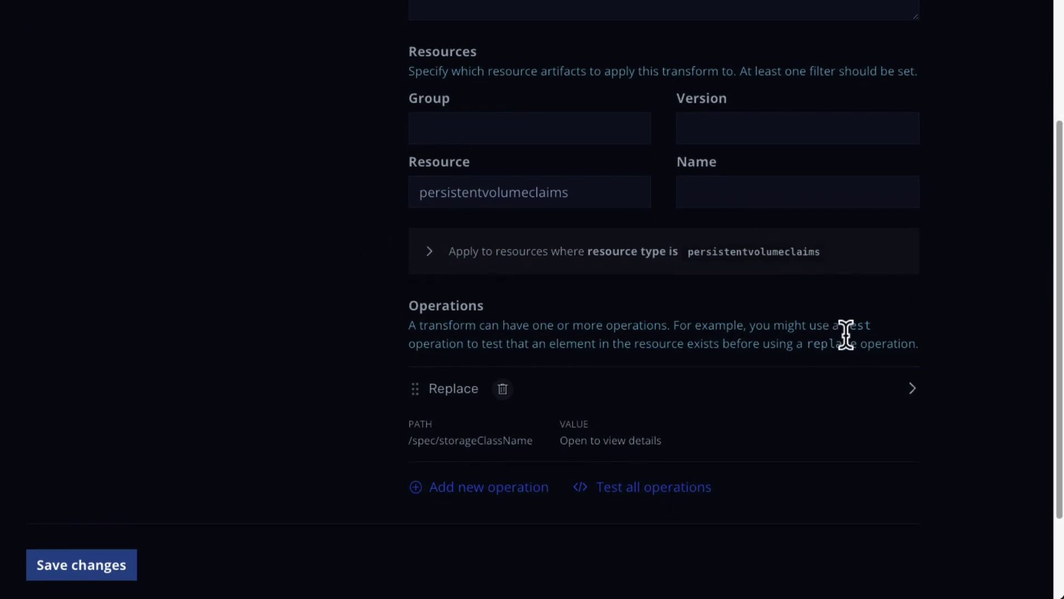
click(911, 392)
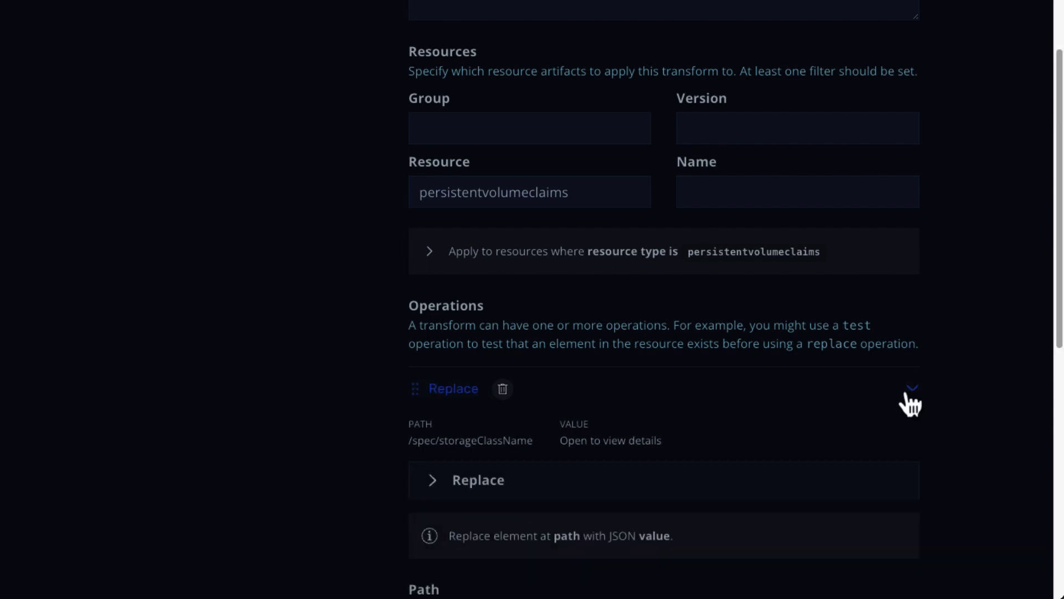
scroll(905, 394, down, 4)
scroll(904, 388, down, 6)
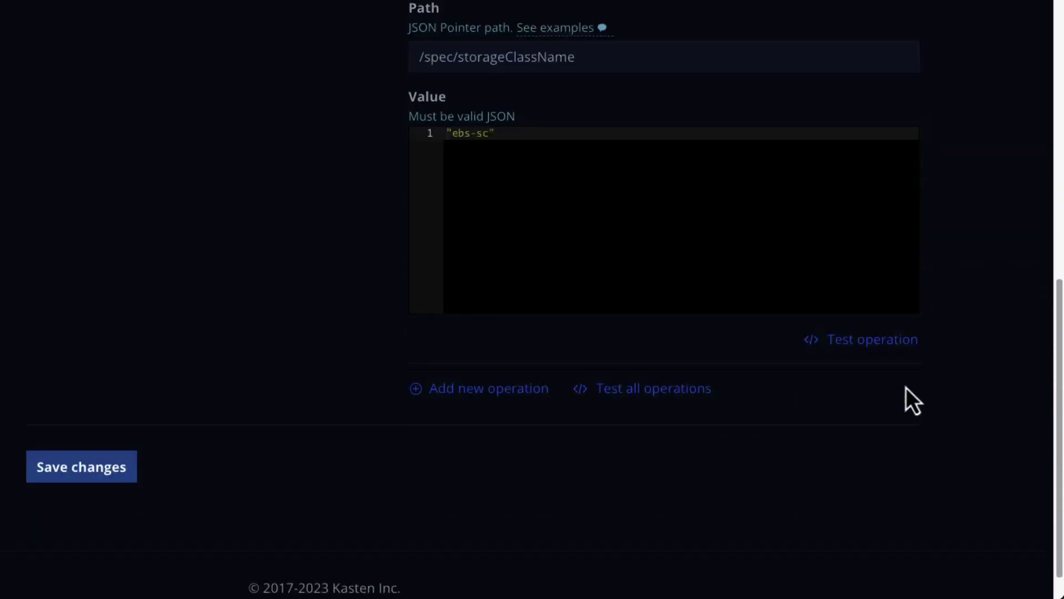
scroll(906, 386, up, 2)
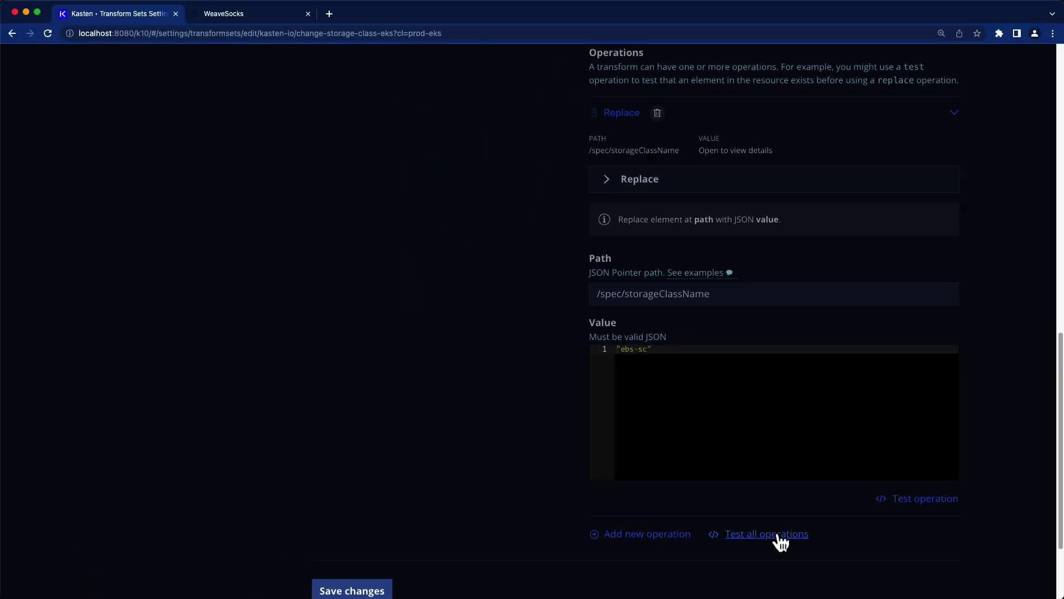
click(778, 536)
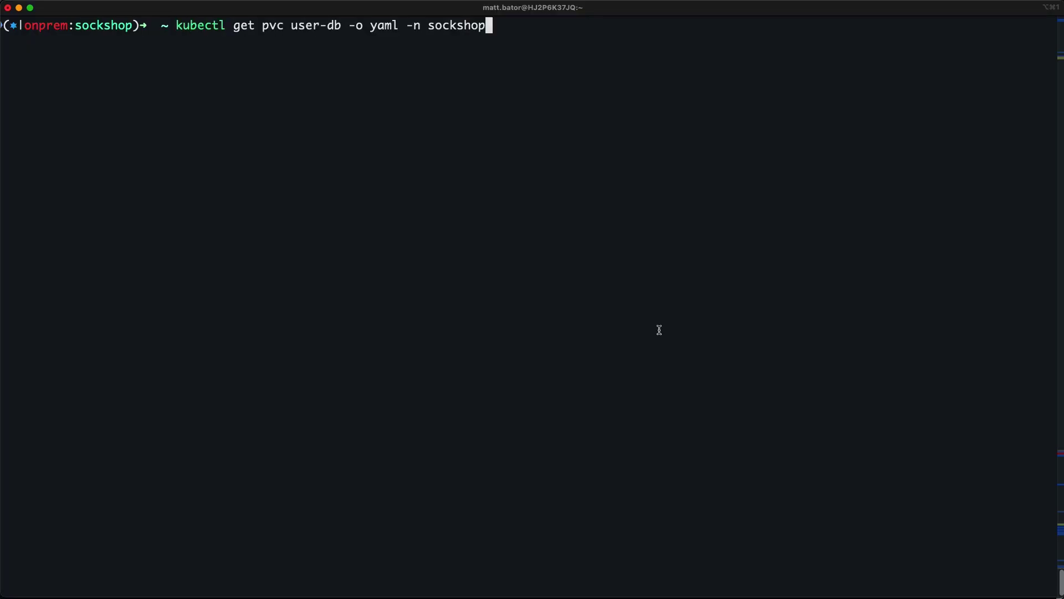
Step: In the terminal, run kubectl get pvc user-db -o yaml -n sockshop, copy the resulting YAML and return to the browser
key(Return)
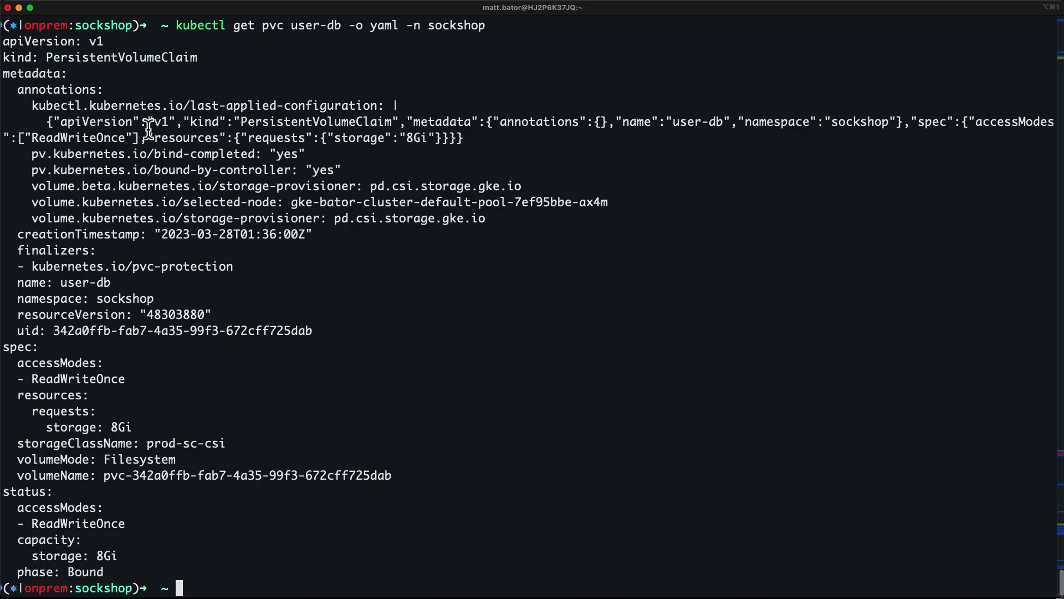
drag(4, 42, 104, 572)
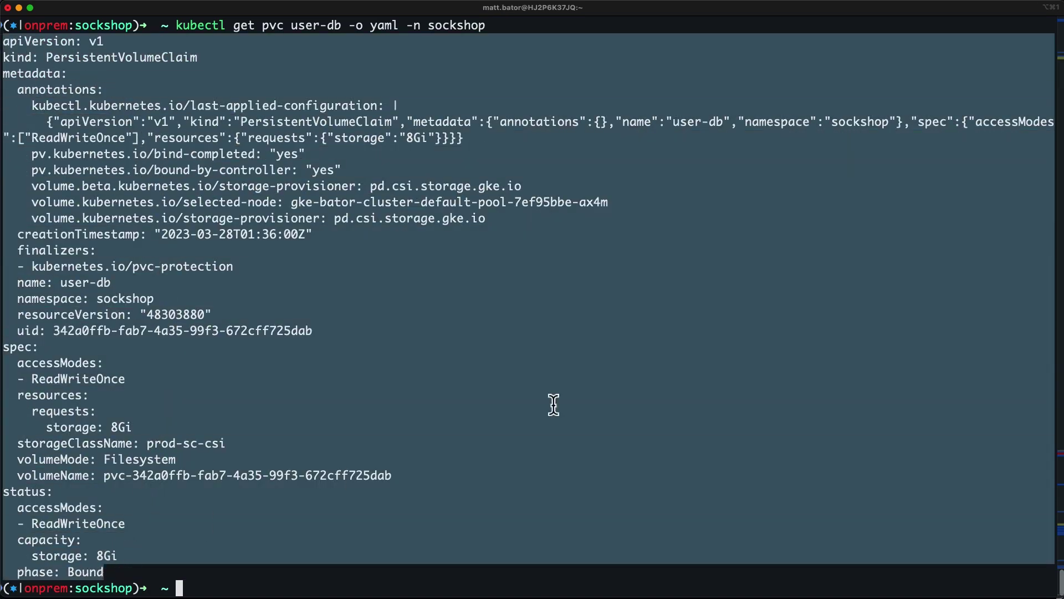
key(super+Tab)
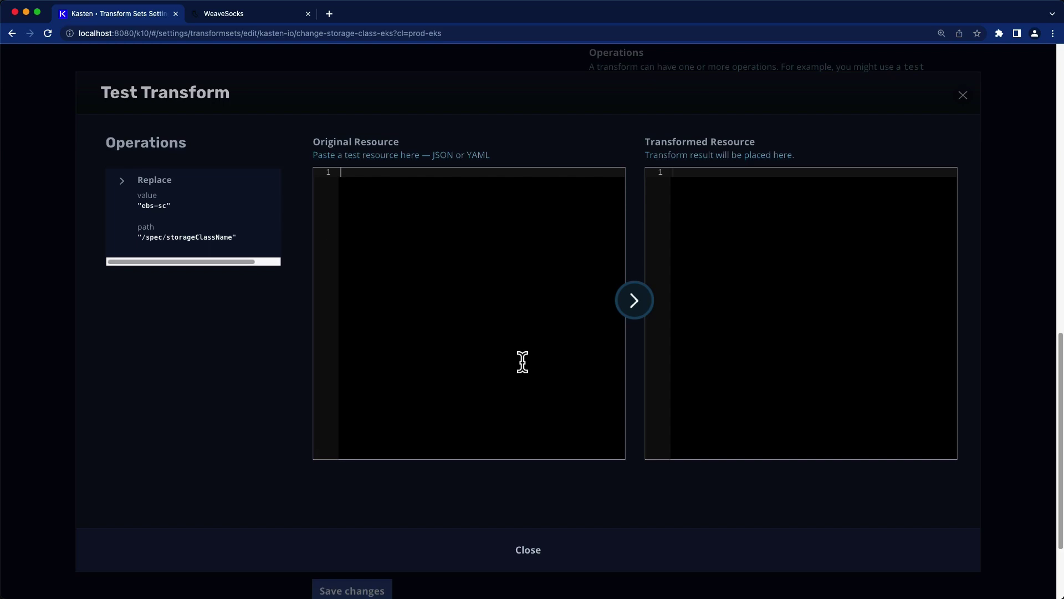
Step: Test the transform on the copied user-db claim YAML and compare the storageClassName line in the original and transformed resources
key(super+v)
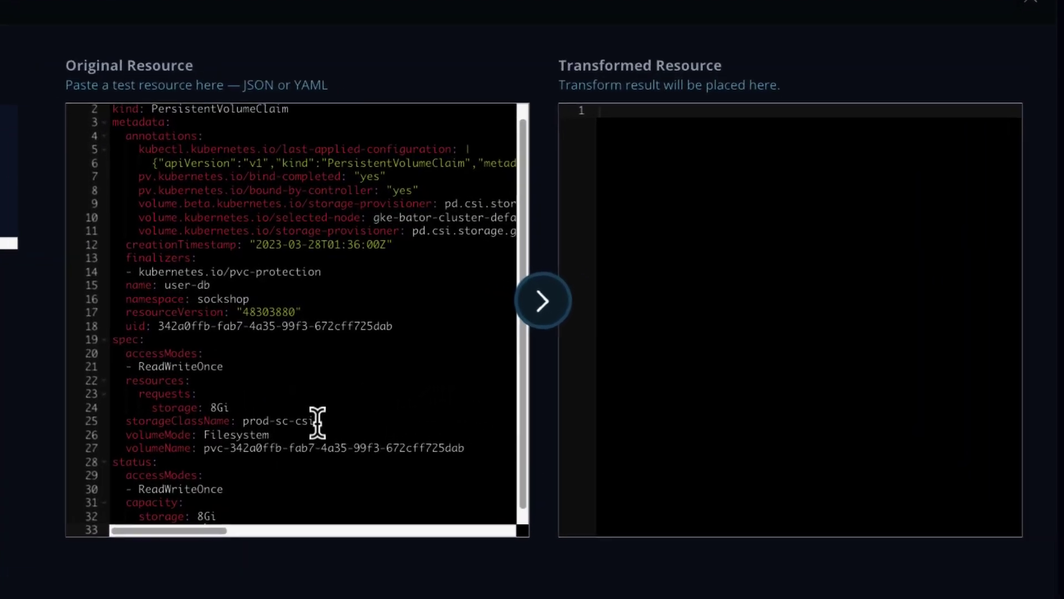
drag(481, 381, 351, 381)
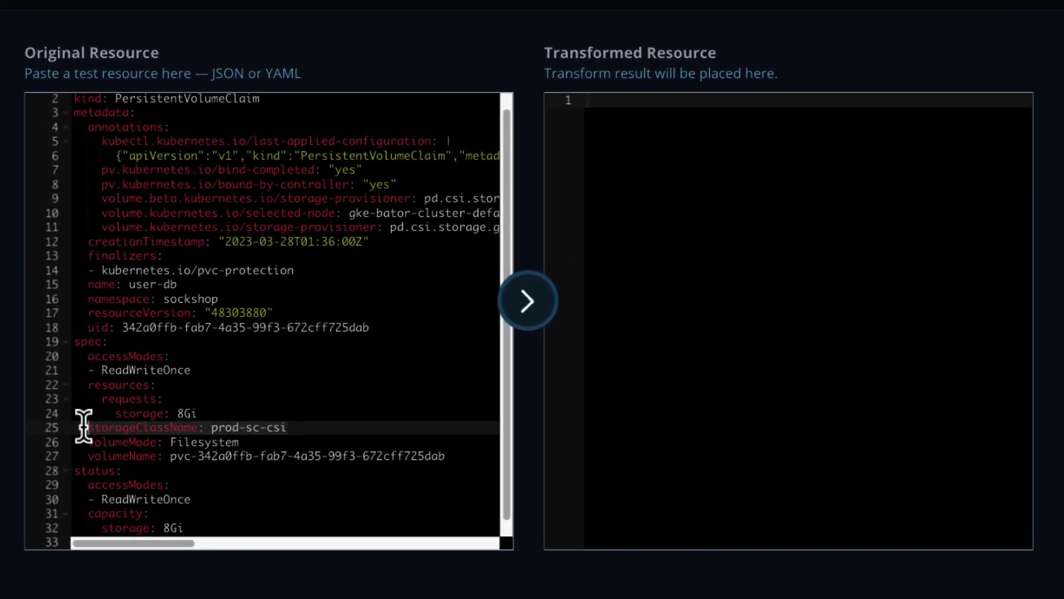
click(534, 304)
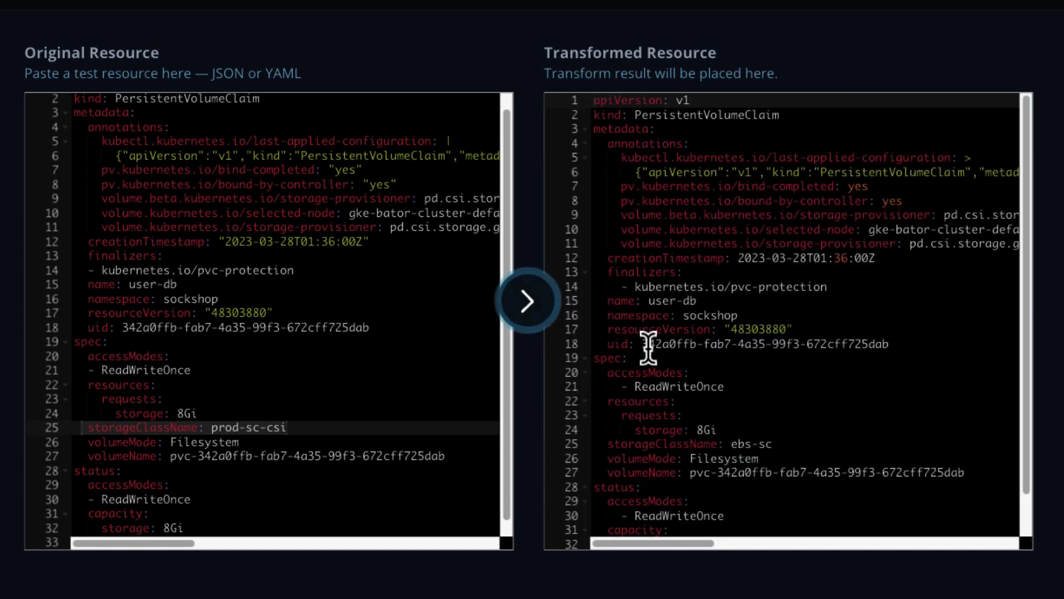
click(804, 430)
click(596, 443)
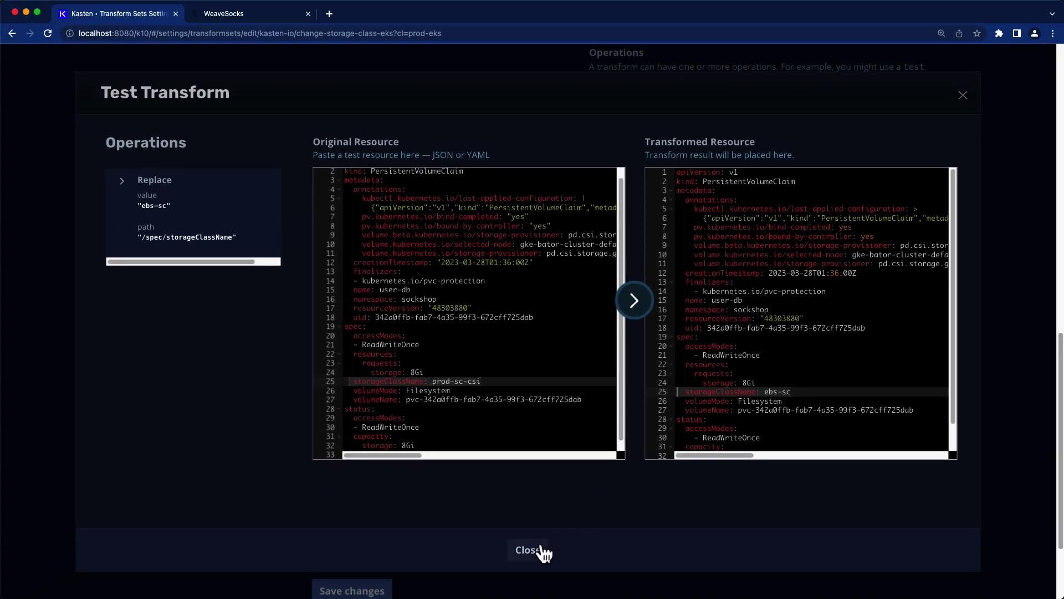
Step: Close the transform test, go back to the transform sets list and browse the example transform sets
click(530, 550)
key(super+bracketleft)
key(super+bracketleft)
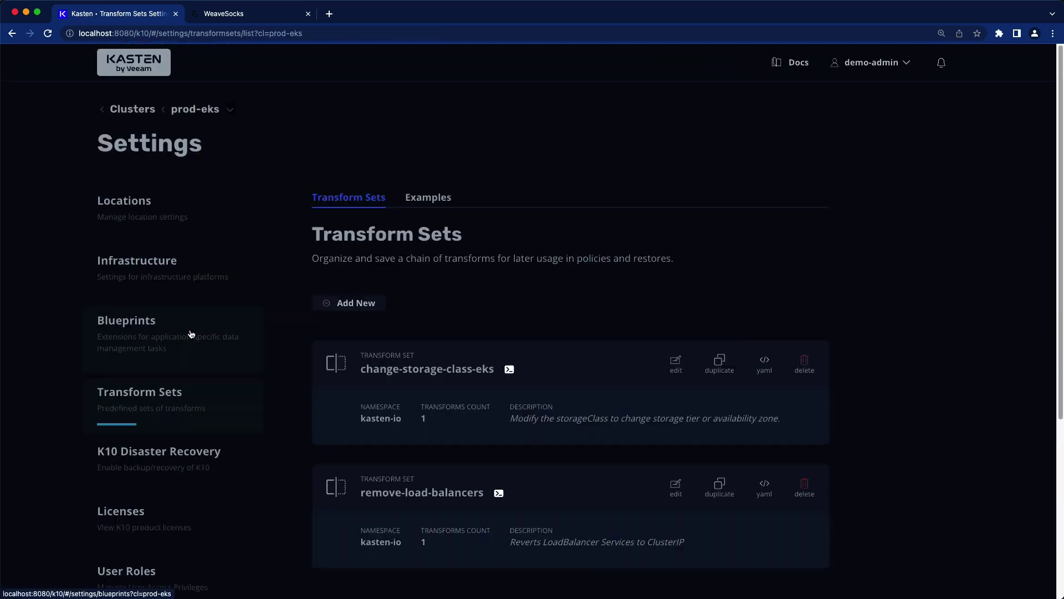
click(443, 204)
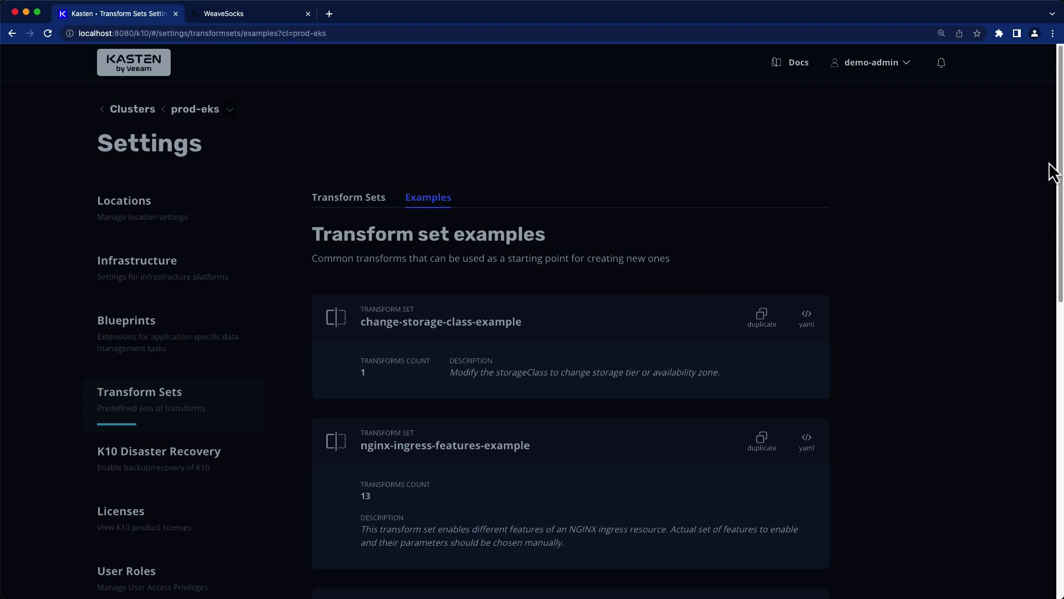
drag(1060, 164, 1060, 424)
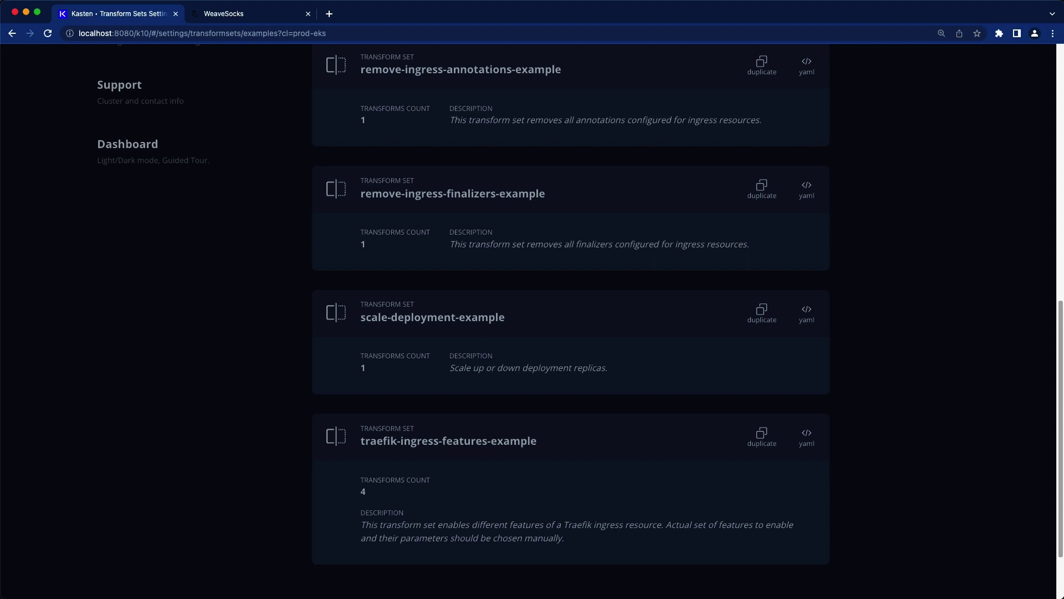
Step: Duplicate scale-deployment-example as dr-scale-down with the comment "Scale down Deployments for DR replication"
click(761, 314)
click(762, 314)
text(dr-scale-down)
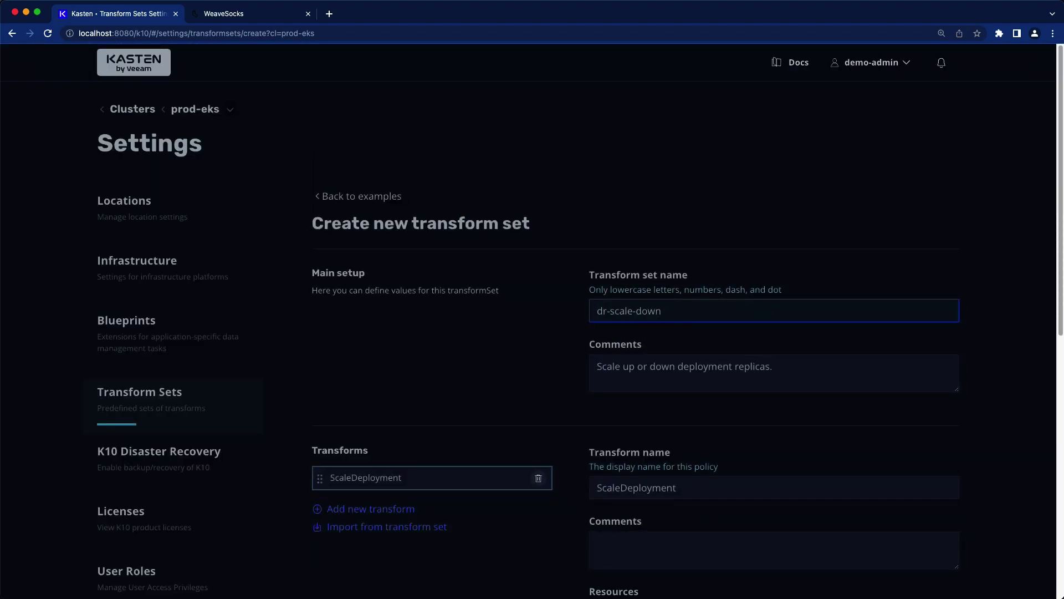
drag(620, 366, 853, 366)
text(down)
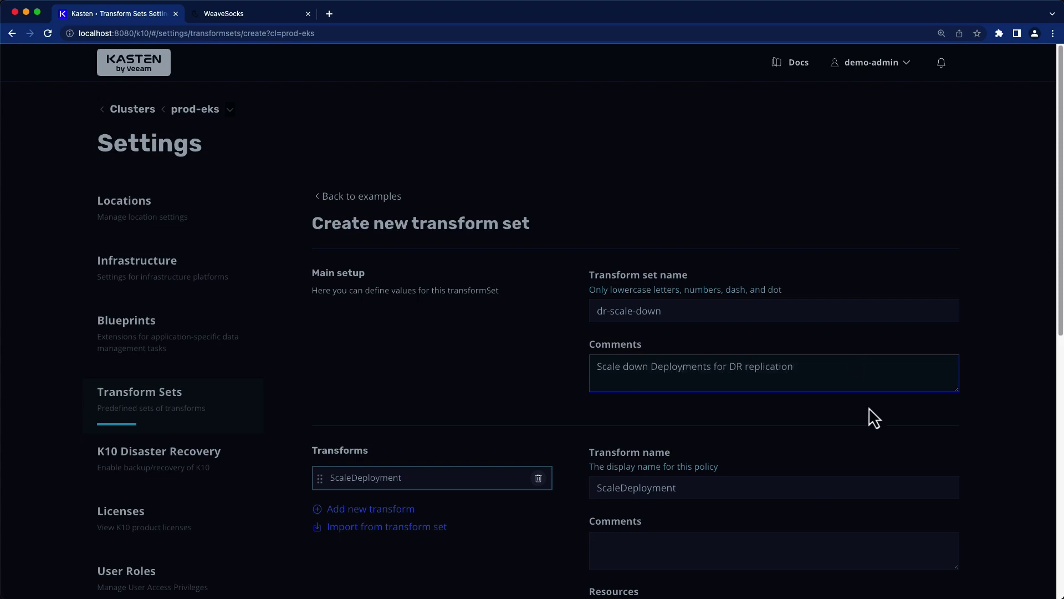
Step: Set the value of the ScaleDeployment transform's Replace operation on /spec/replicas to 0
scroll(867, 399, down, 5)
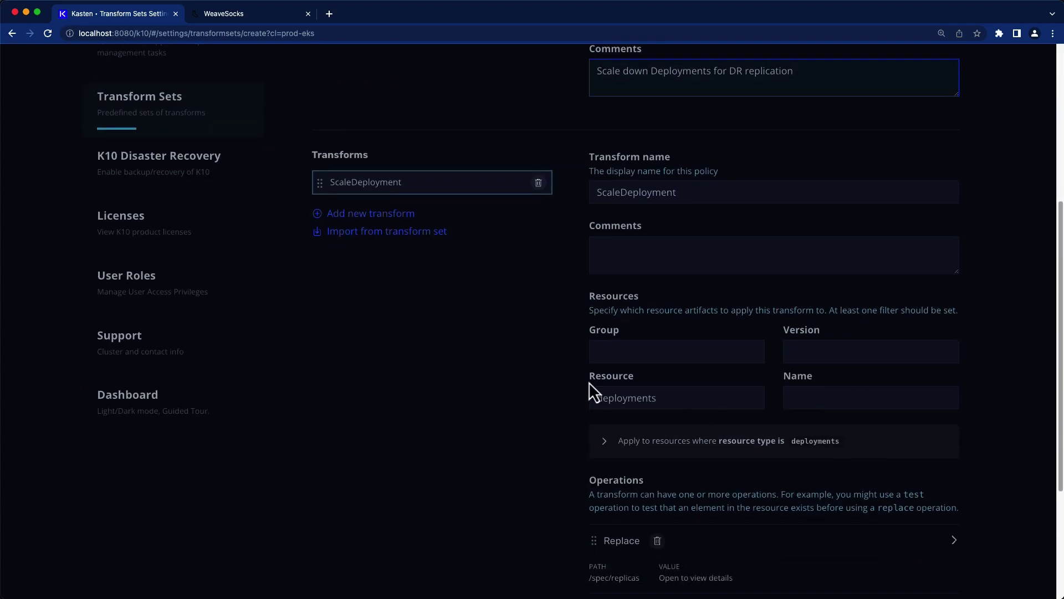
scroll(590, 388, down, 2)
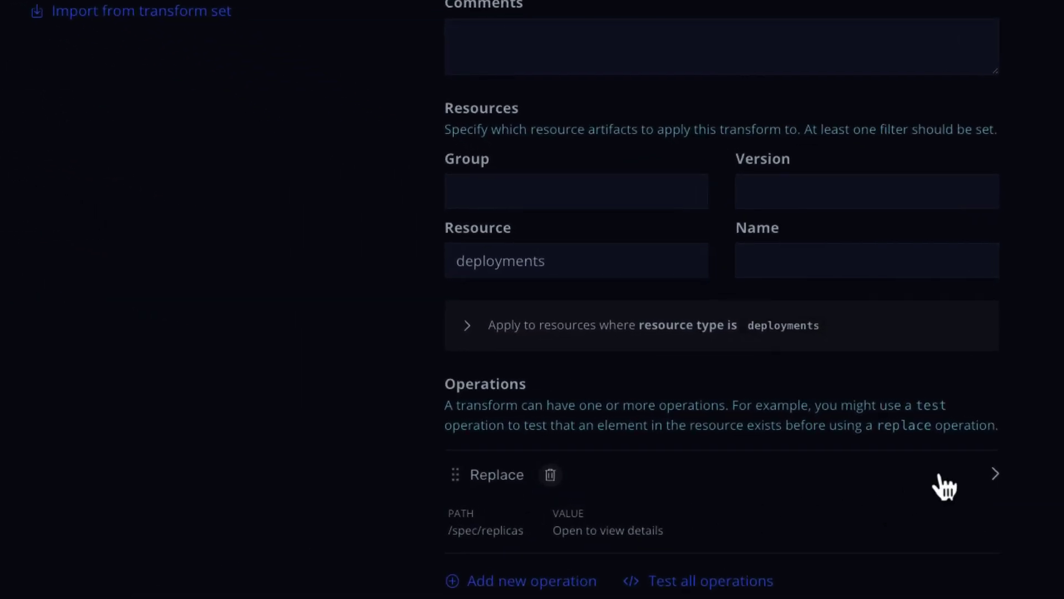
click(939, 475)
scroll(939, 476, down, 8)
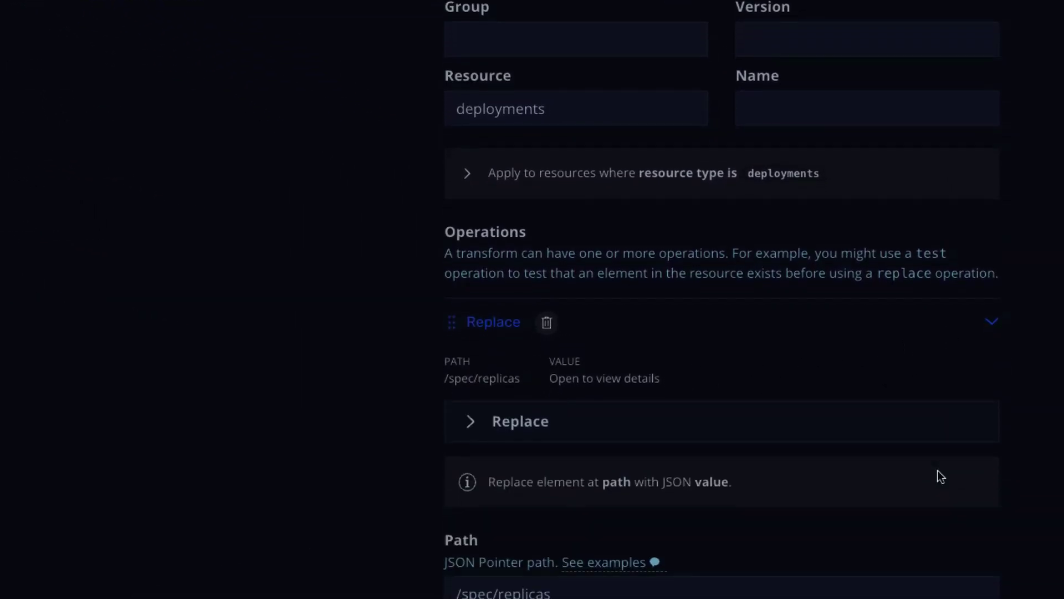
click(856, 428)
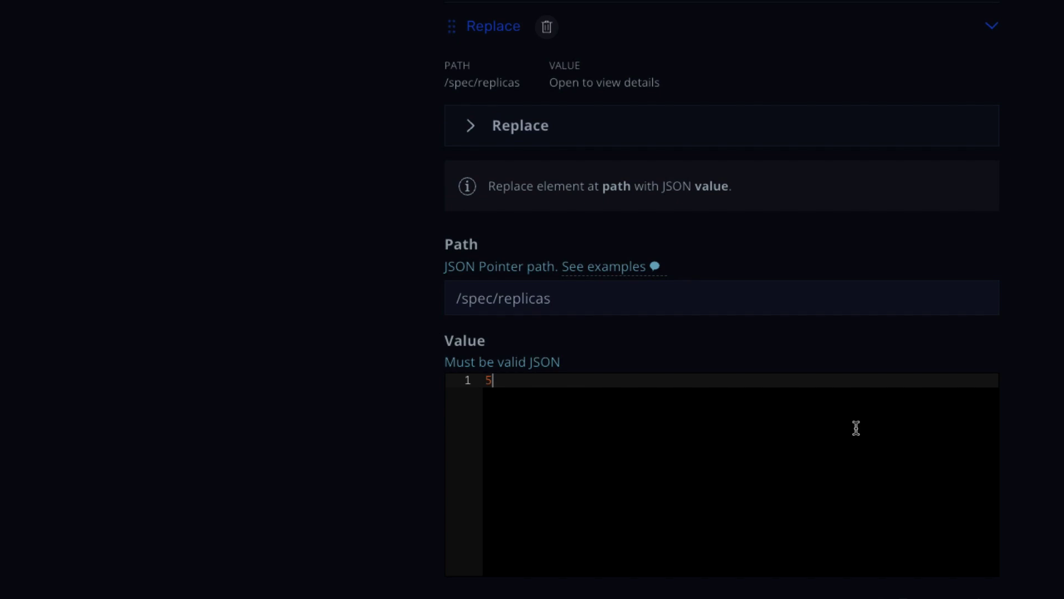
key(BackSpace)
text(0)
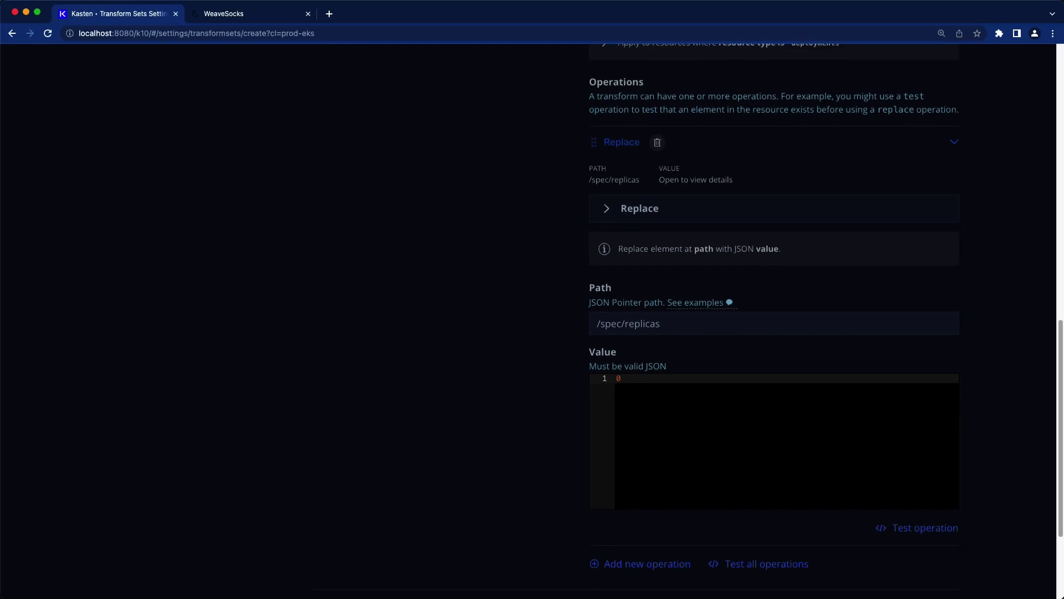
Step: Add a new operation to the ScaleDeployment transform using the Copy type with regex matching and value substitution
click(673, 566)
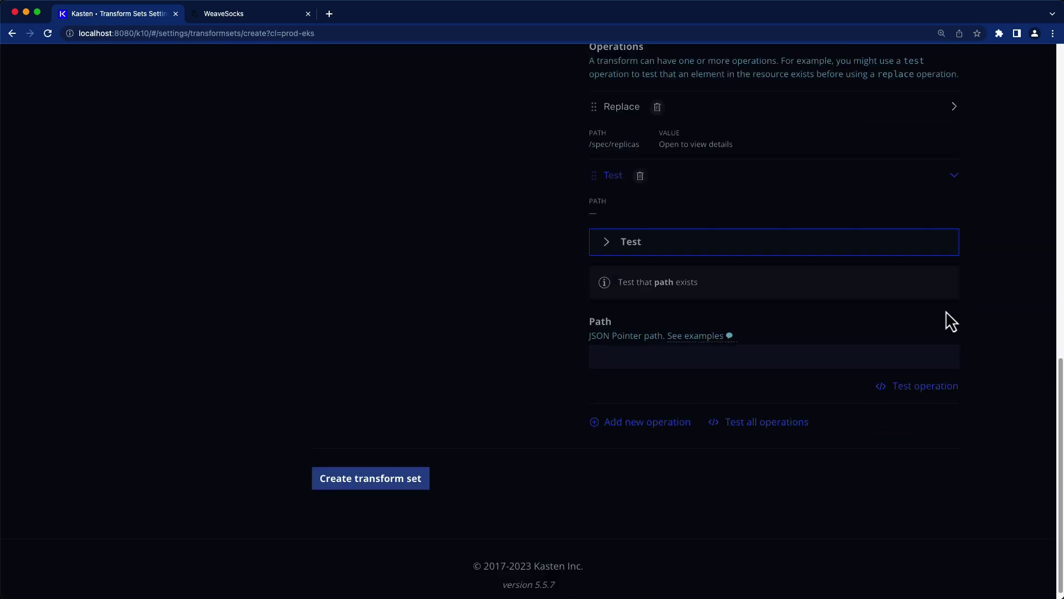
click(865, 245)
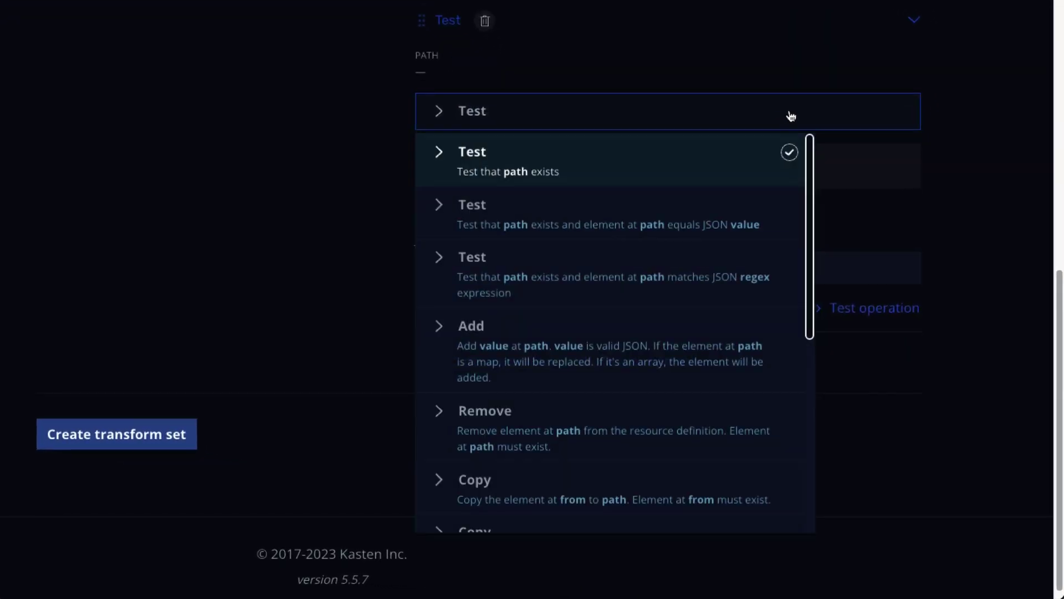
drag(814, 162, 805, 288)
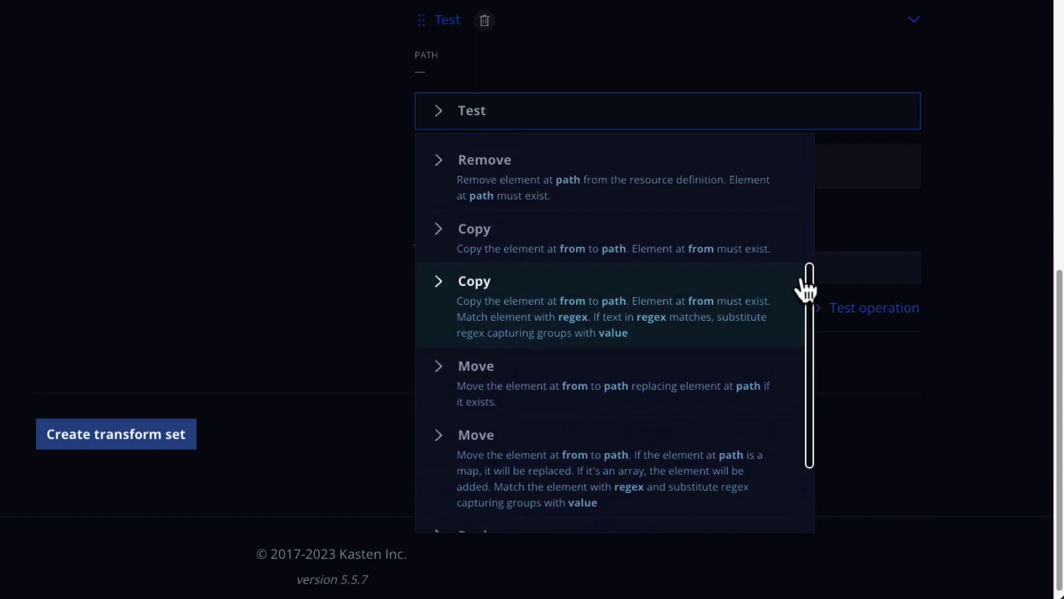
click(733, 322)
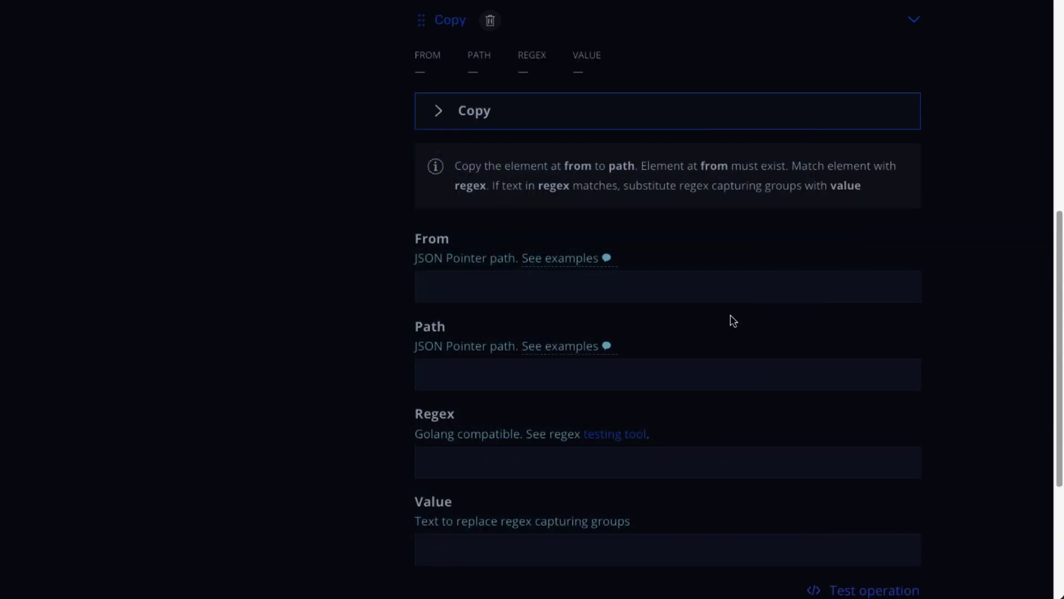
Step: Configure the Copy operation from /spec/replicas to /metadata/annotations/original-replicas with regex .* and value "$1"
scroll(731, 316, down, 3)
key(Tab)
text(/)
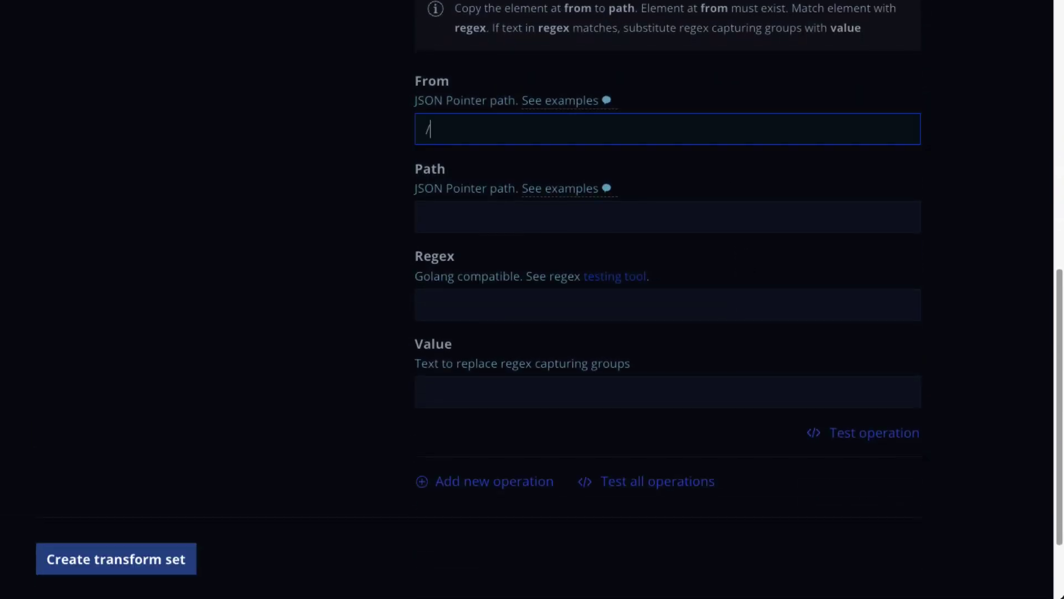
key(Tab)
text(/me)
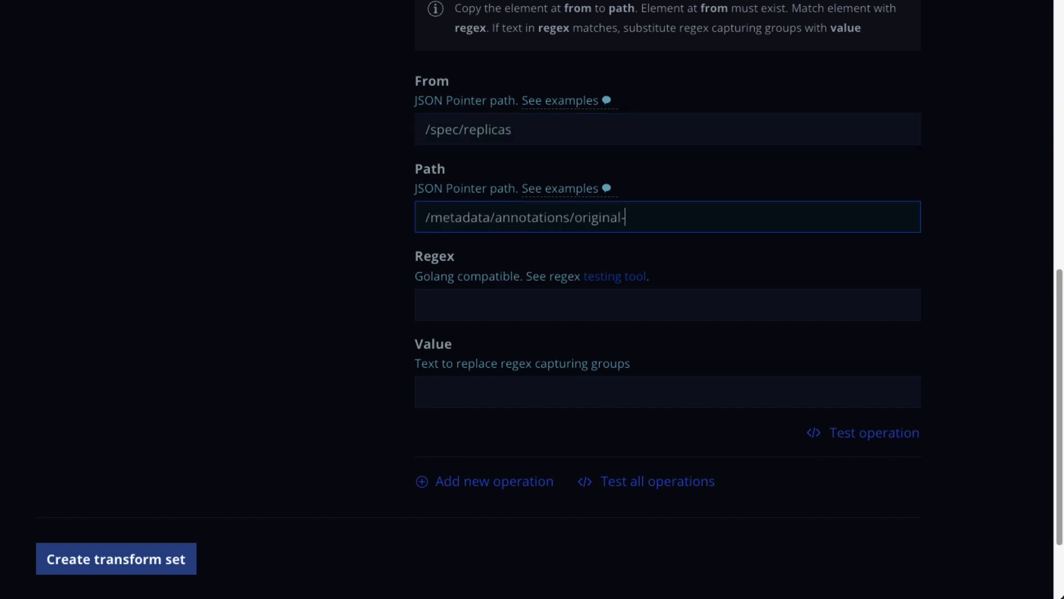
key(Tab)
key(Tab)
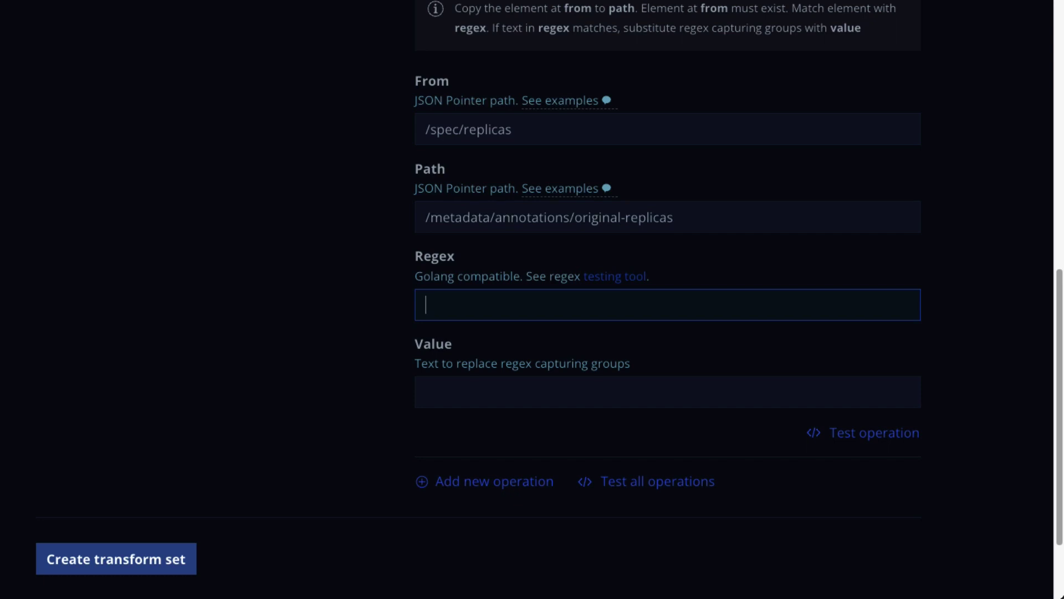
key(Tab)
text("$1)
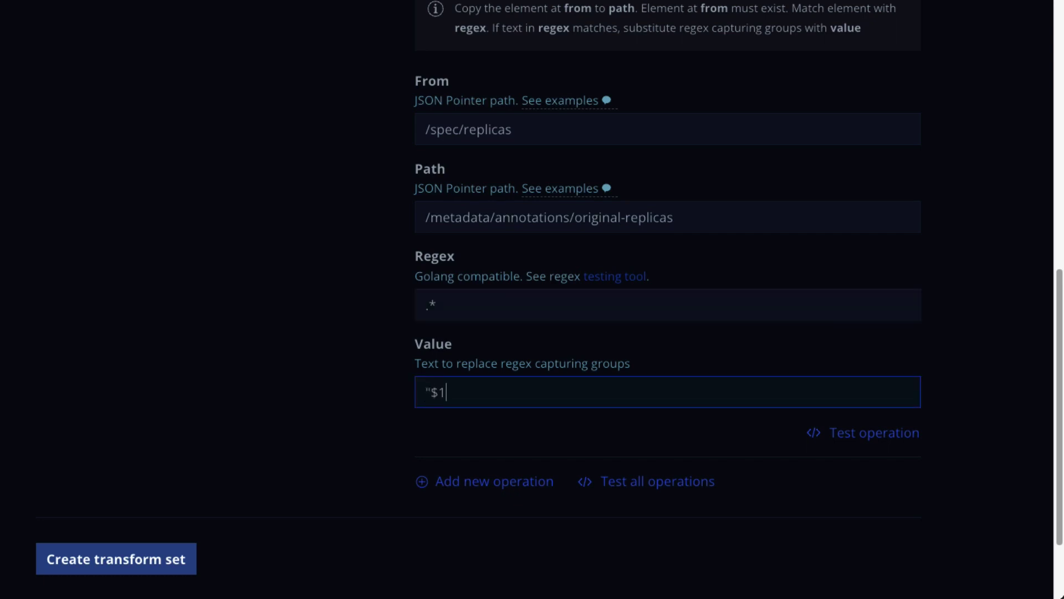
text(")
Step: Move the Copy operation ahead of the Replace operation, create the dr-scale-down transform set and check the transform sets list
click(352, 446)
scroll(352, 446, down, 1)
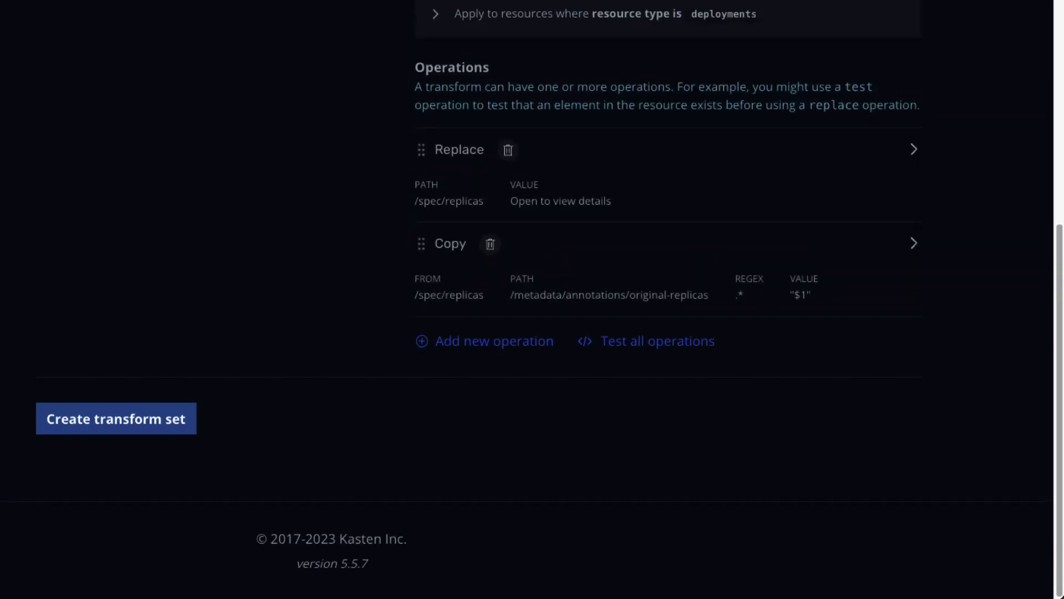
drag(428, 247, 424, 173)
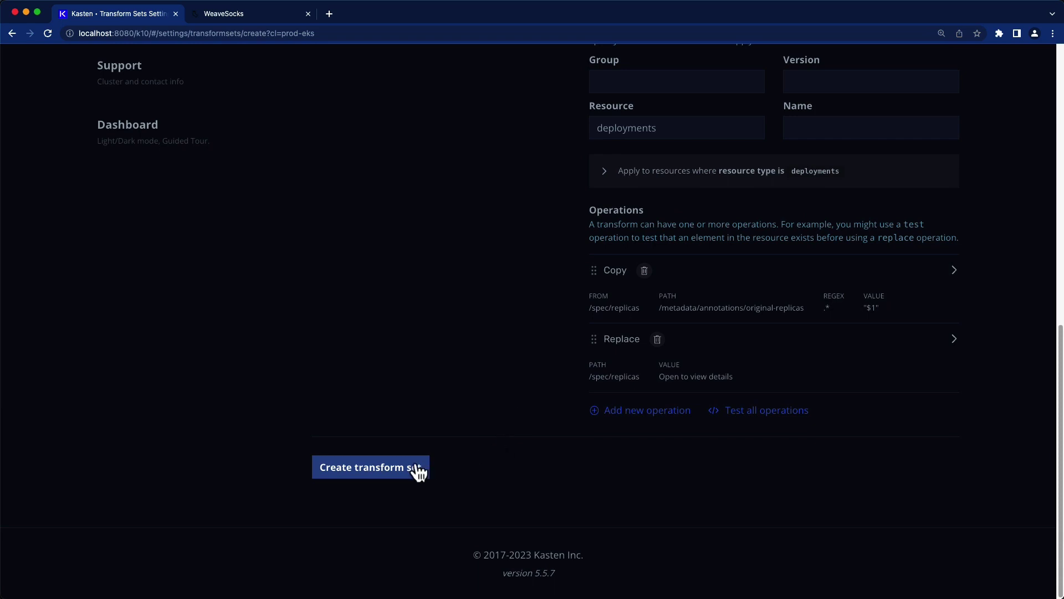
click(417, 468)
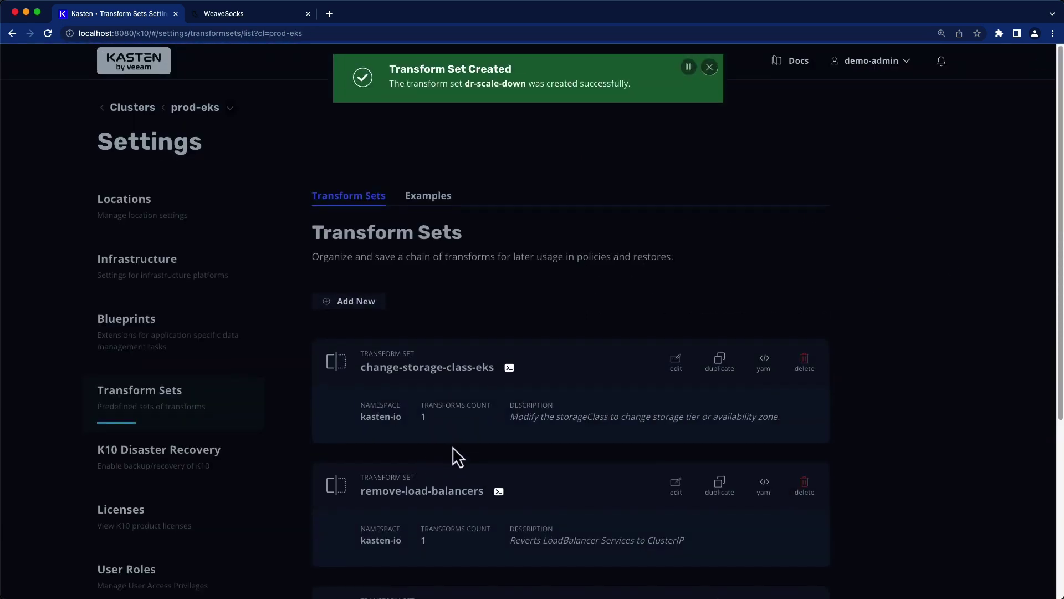
scroll(452, 444, down, 5)
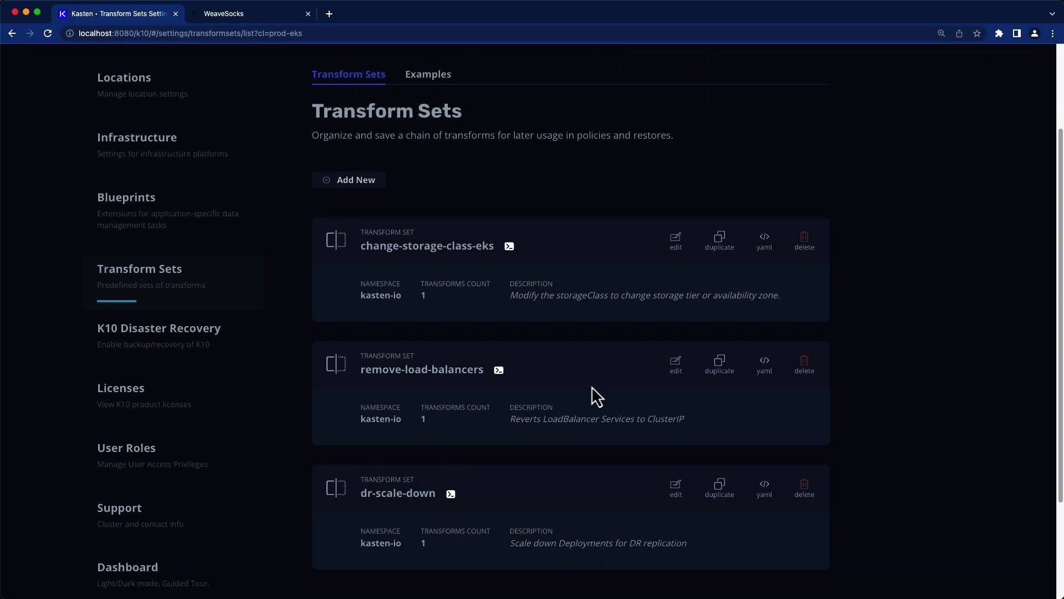
scroll(587, 377, up, 5)
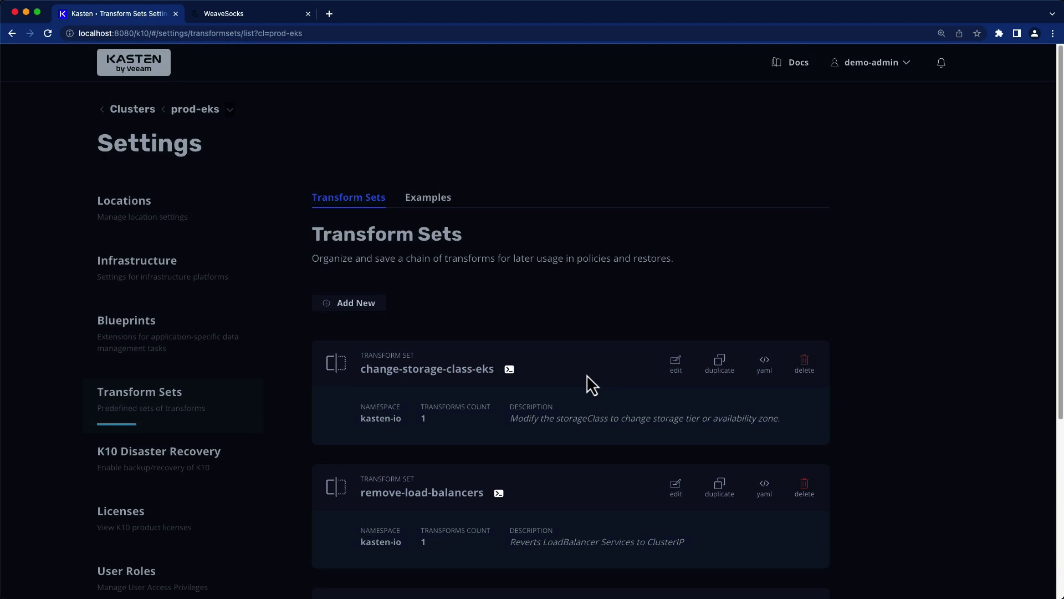
Step: Start a new policy on prod-eks named sockshop-dr-import with the Import action and Restore After Import enabled
click(199, 111)
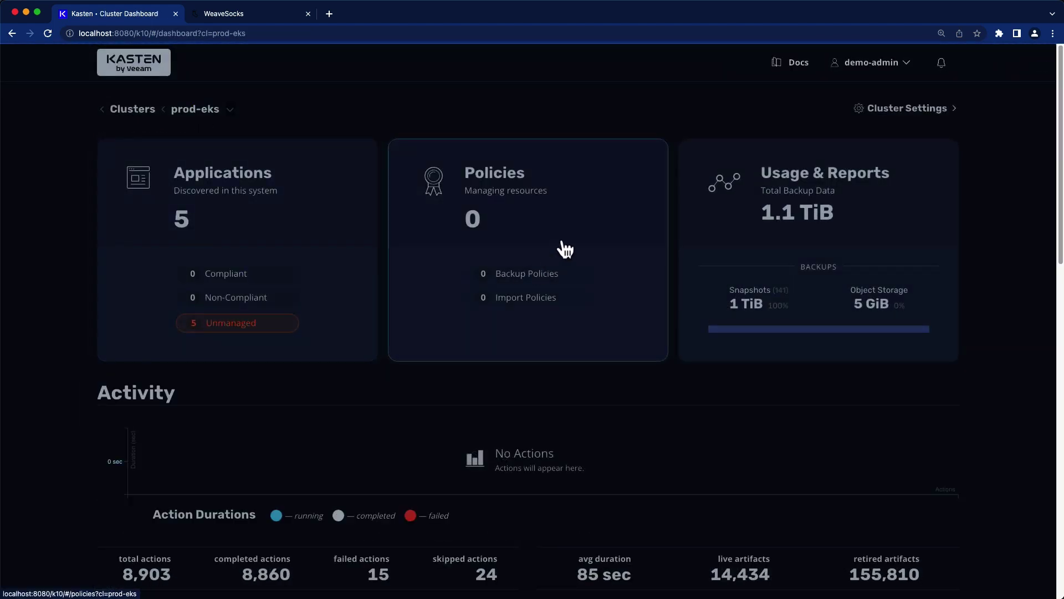
click(557, 247)
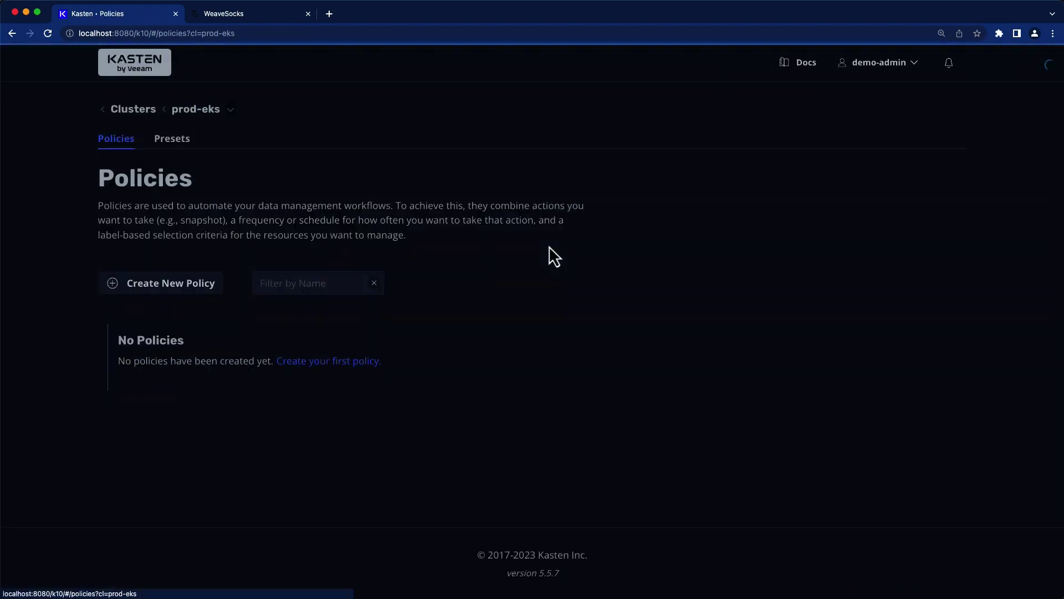
click(190, 283)
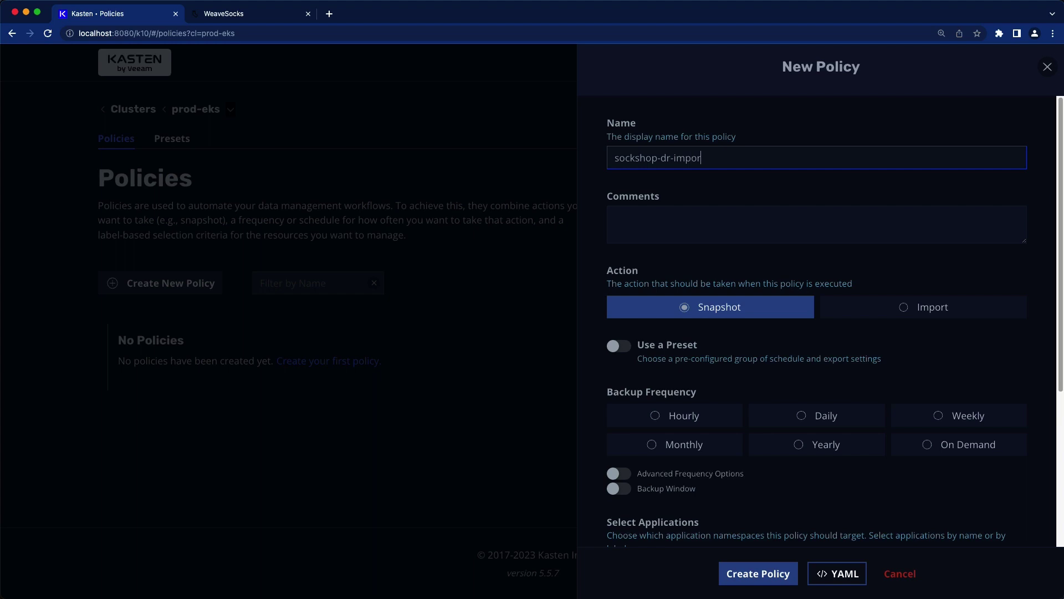
click(860, 317)
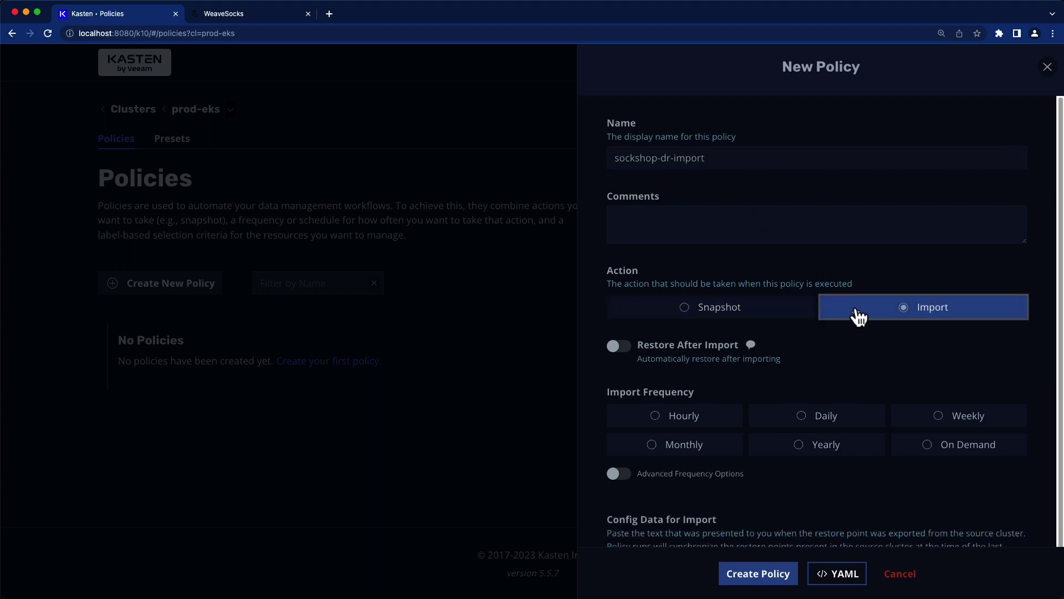
click(613, 347)
Step: Enable transforms for restored resources and add a reference to the change-storage-class-eks transform set
scroll(612, 355, down, 7)
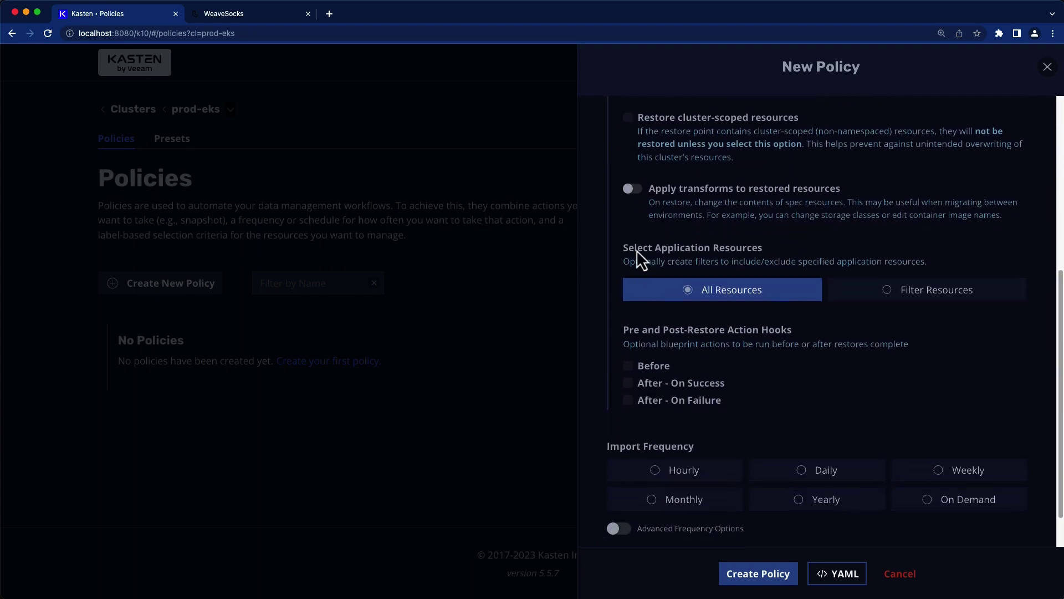
click(635, 189)
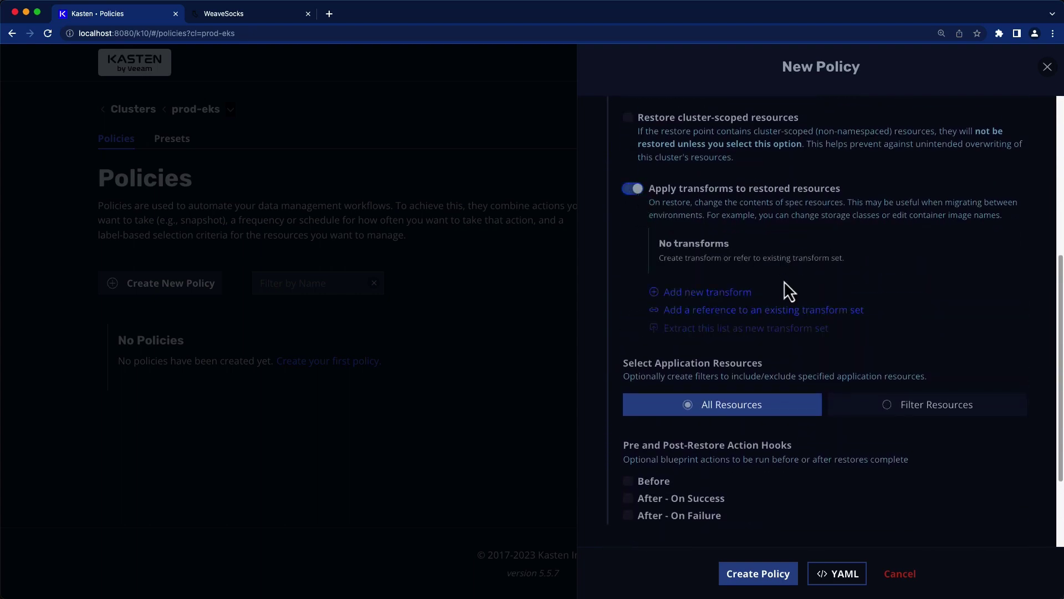
click(802, 311)
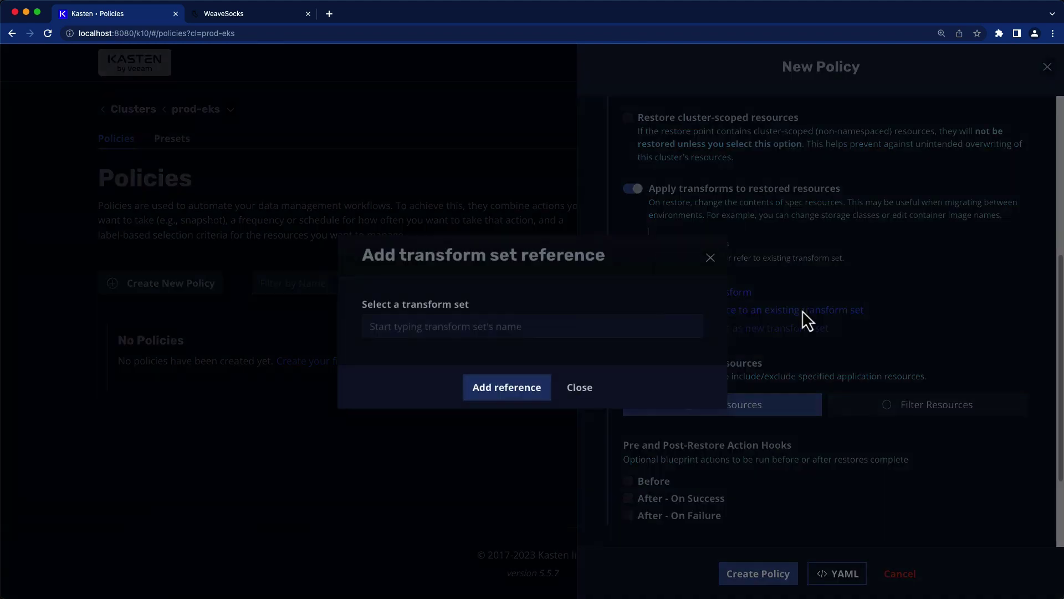
click(649, 328)
click(637, 354)
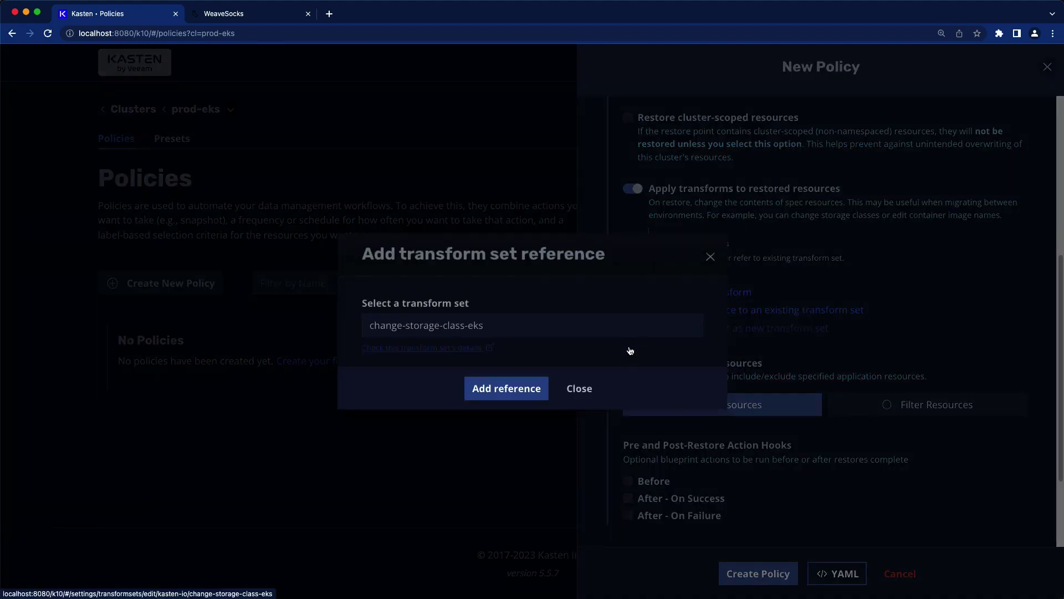
click(538, 389)
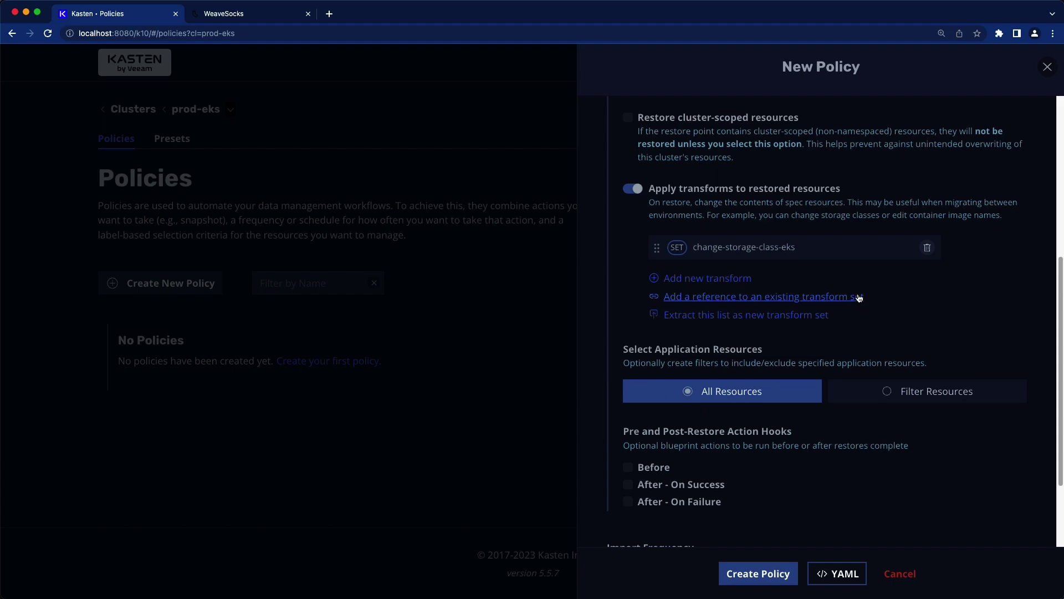
Step: Add a reference to the existing dr-scale-down transform set to the import policy
click(859, 298)
click(645, 329)
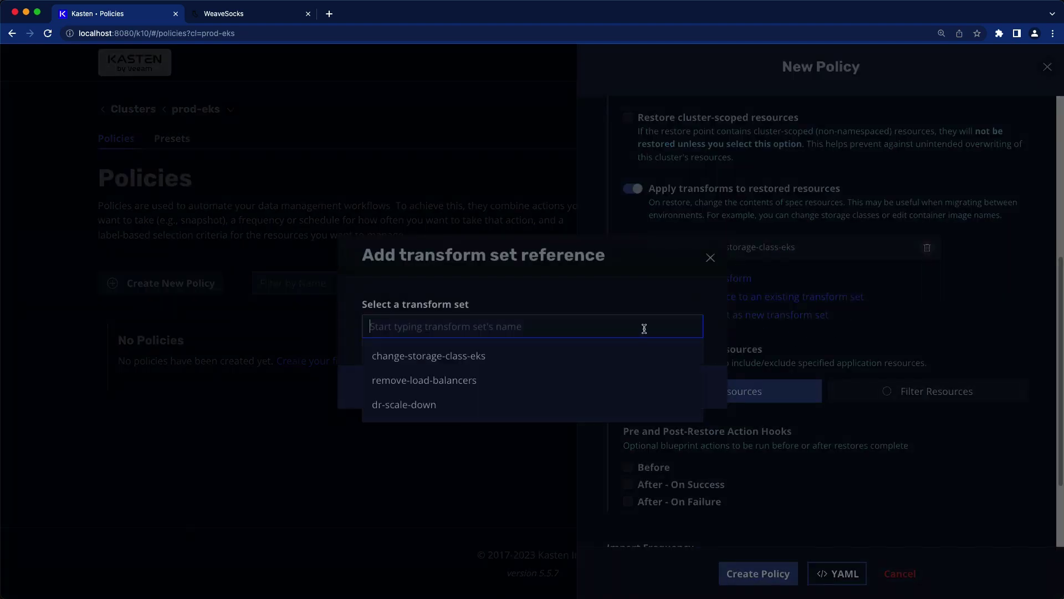
click(557, 404)
click(531, 392)
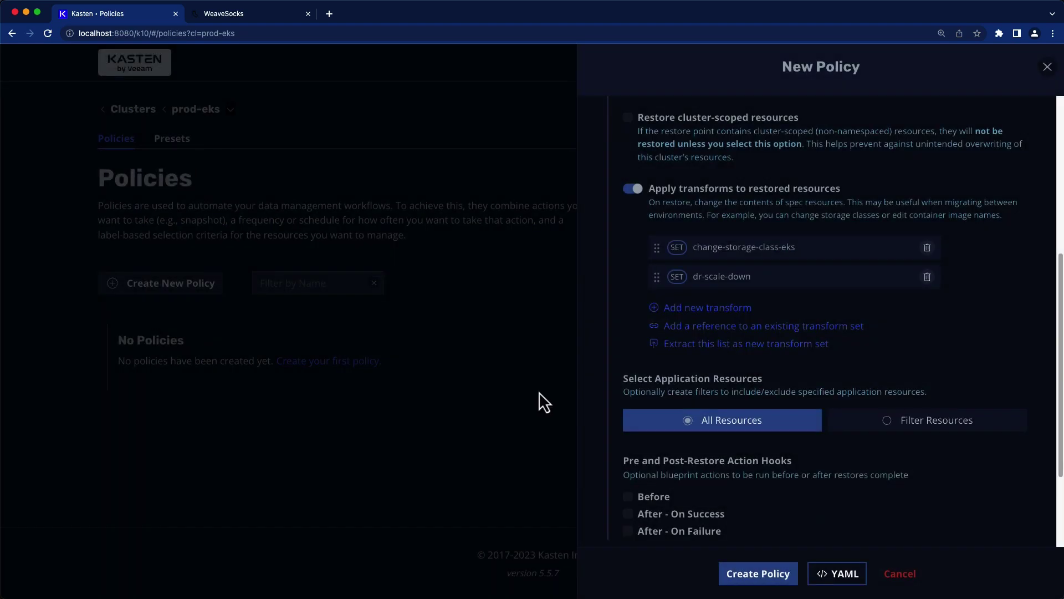
Step: Set the policy's import frequency to Hourly
scroll(684, 403, down, 2)
scroll(689, 411, down, 3)
click(688, 402)
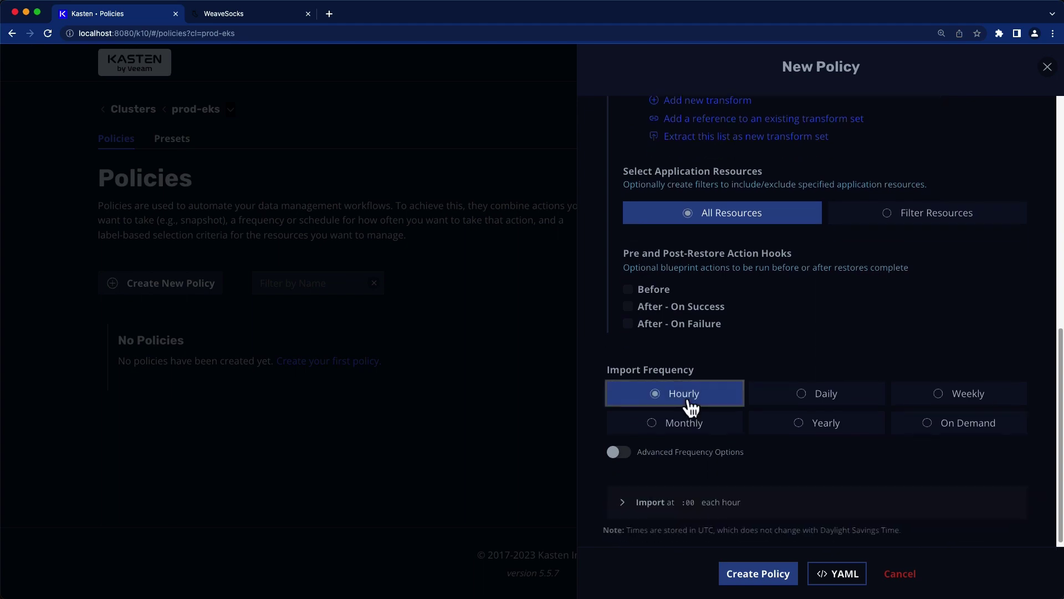
scroll(688, 402, down, 1)
scroll(688, 402, down, 2)
Step: In a separate browser tab, open the prod-onprem policies and copy the import details of the sockshop-backup policy
key(super+t)
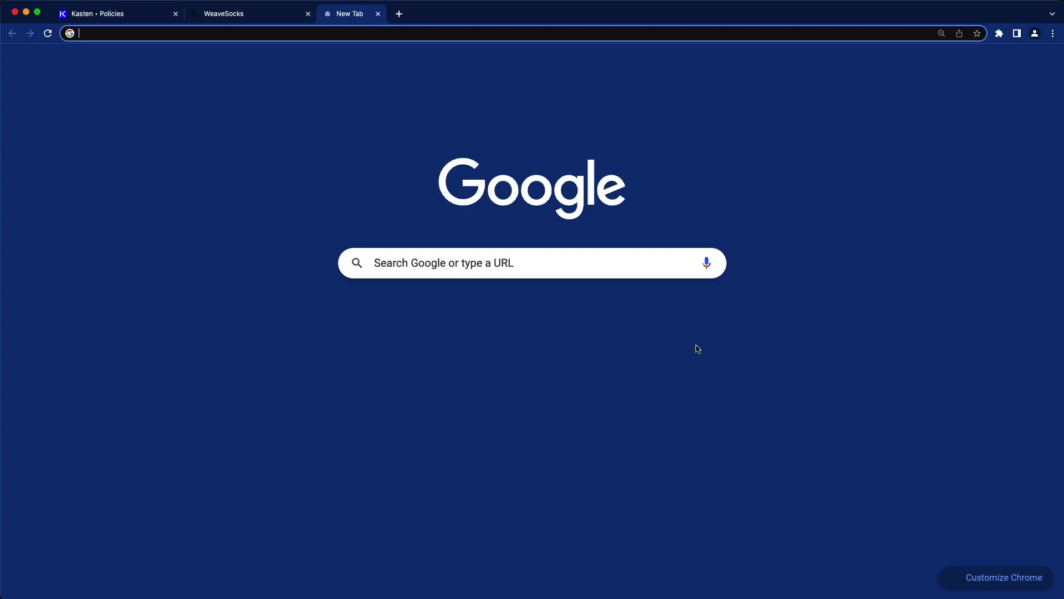
text(local)
key(Return)
scroll(607, 400, down, 3)
click(494, 463)
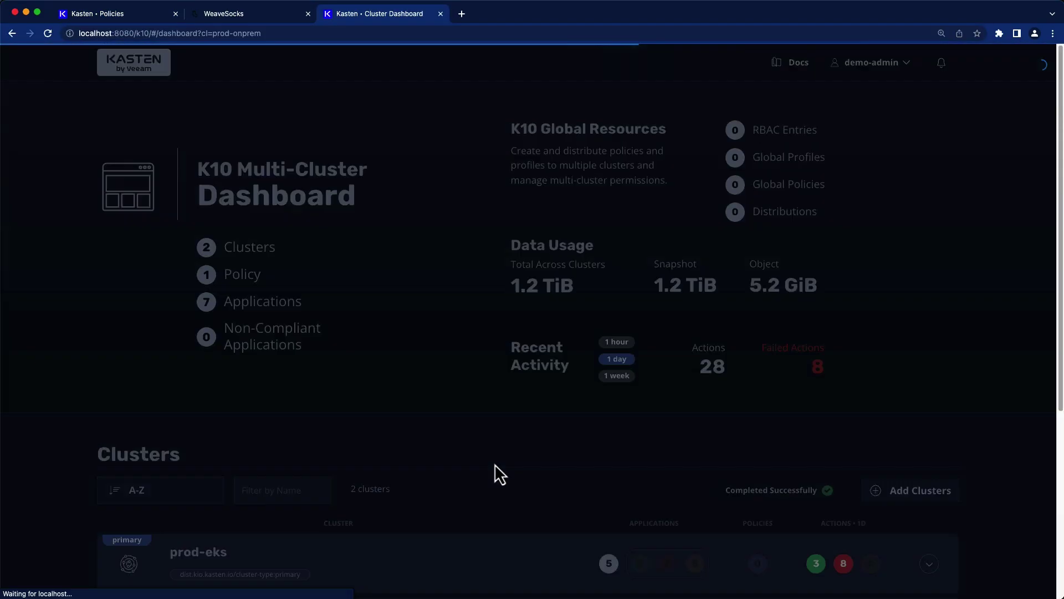
click(559, 238)
scroll(547, 267, down, 4)
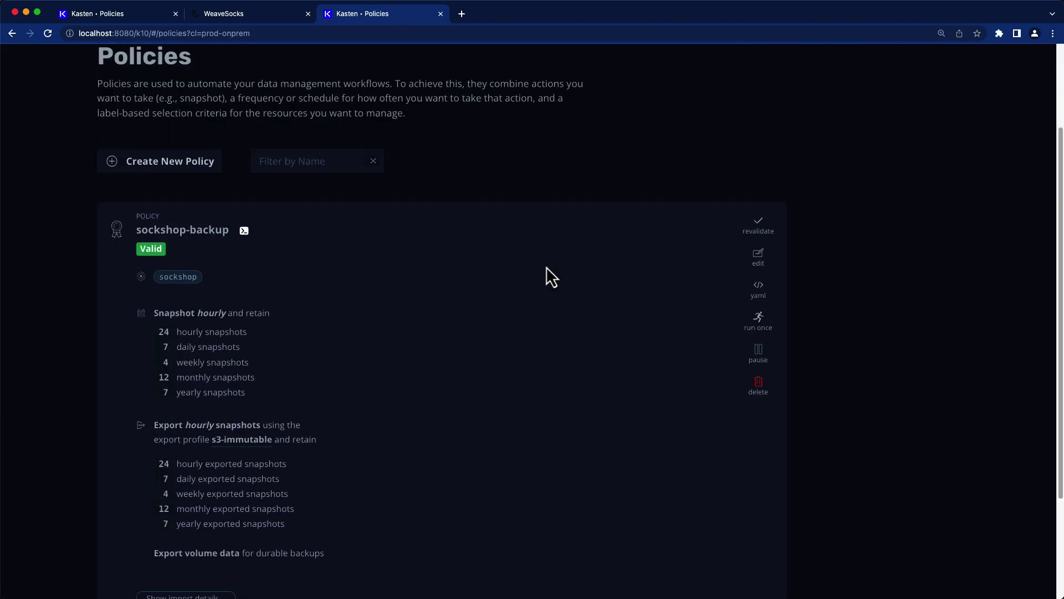
click(188, 550)
click(538, 356)
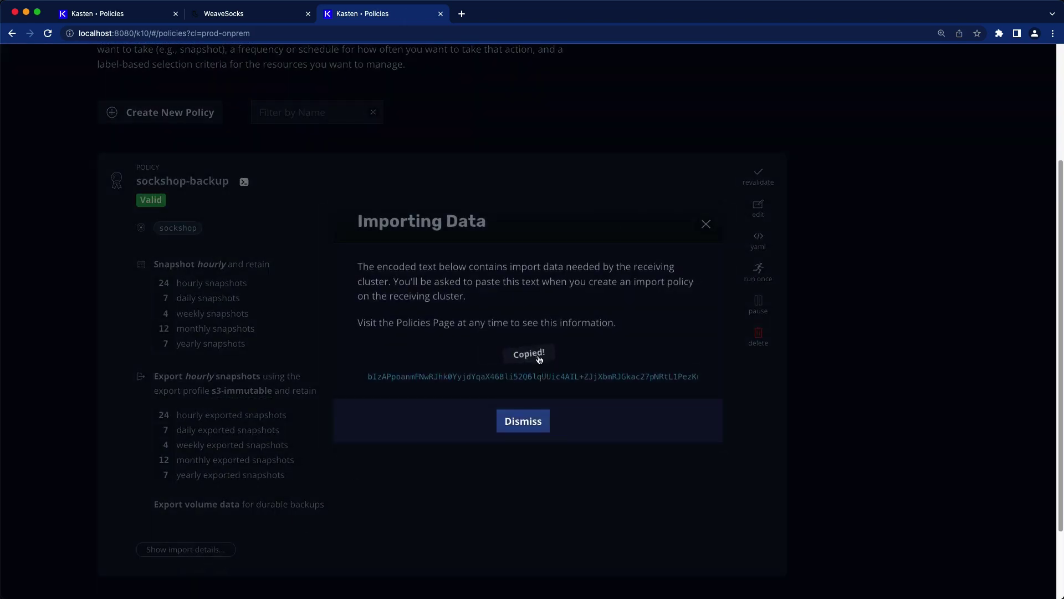
Step: Paste the copied import data into Config Data for Import, choose the s3-immutable profile and create the policy
click(151, 15)
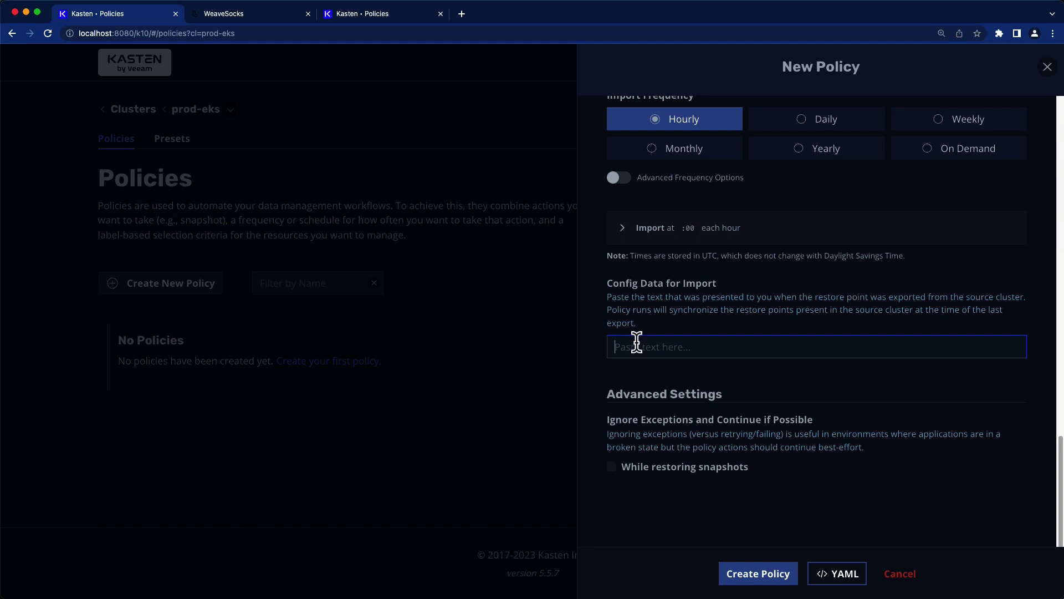
key(super+v)
click(706, 421)
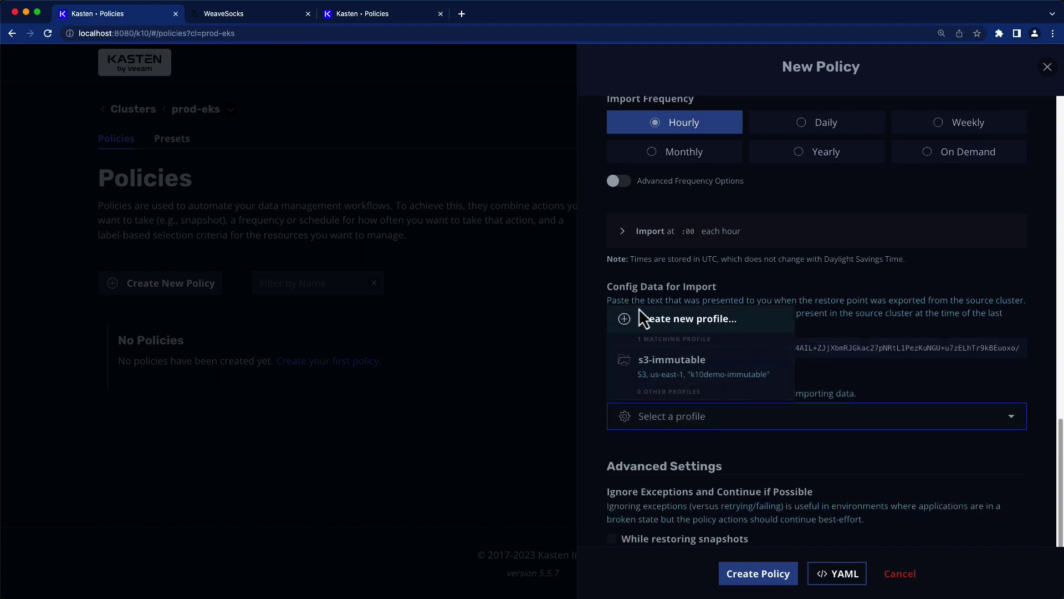
click(665, 366)
click(765, 576)
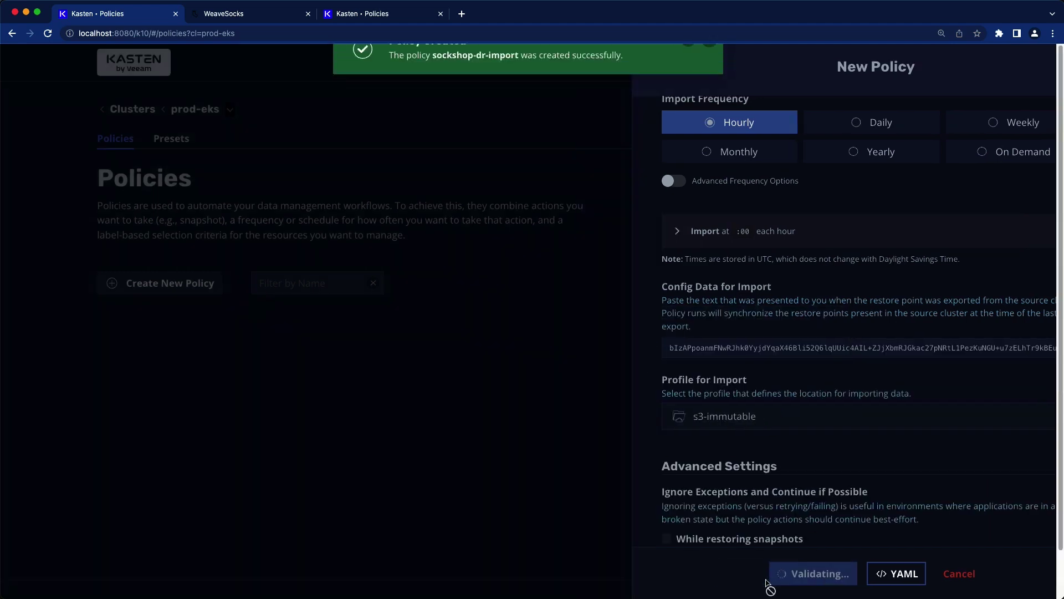
Step: Run the sockshop-dr-import policy once and check its activity from the prod-eks dashboard
click(760, 446)
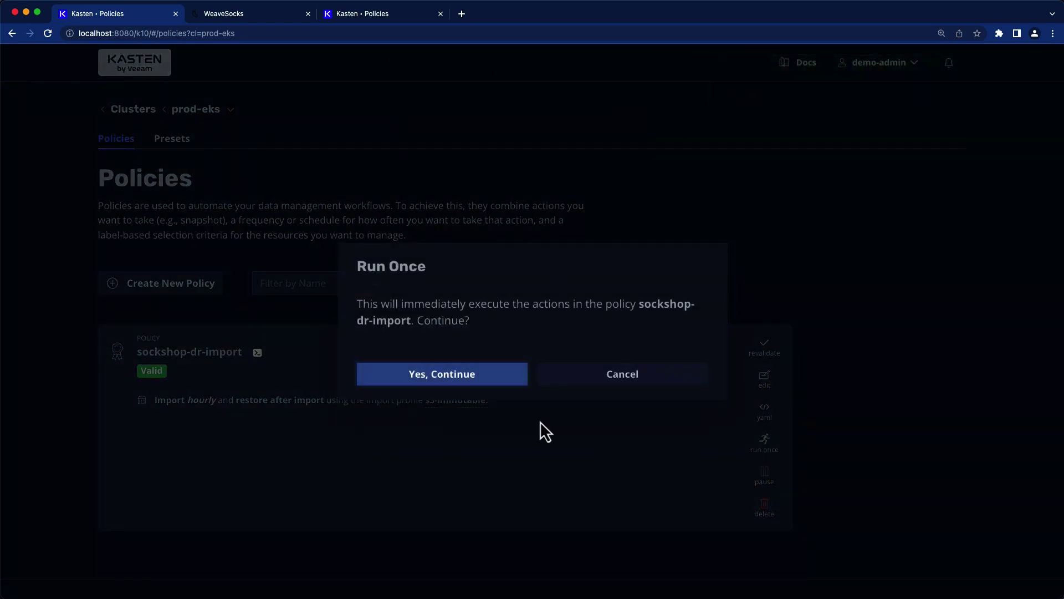
click(487, 381)
click(496, 114)
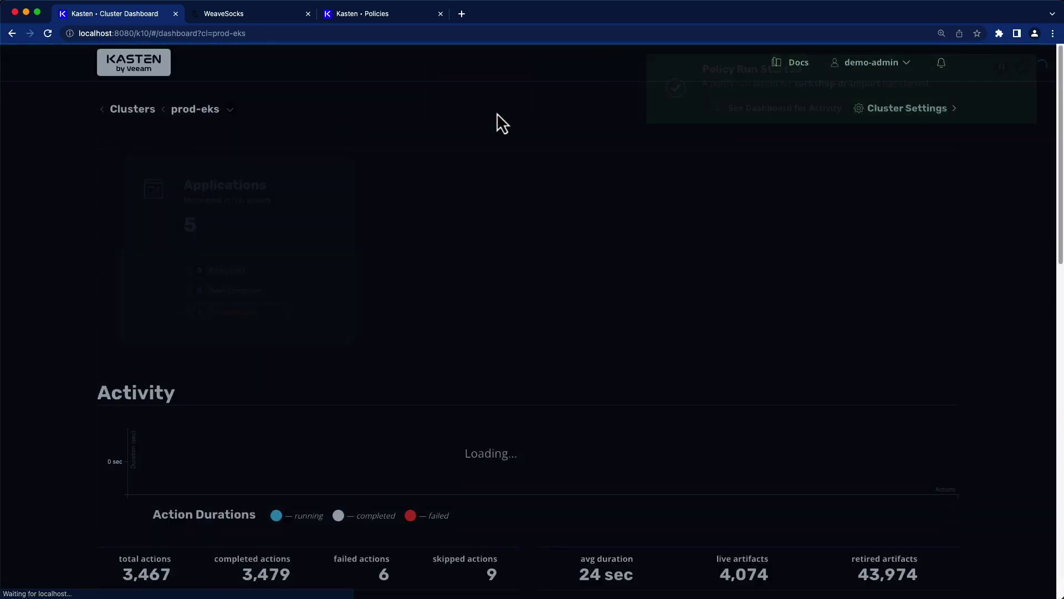
scroll(494, 166, down, 3)
click(566, 507)
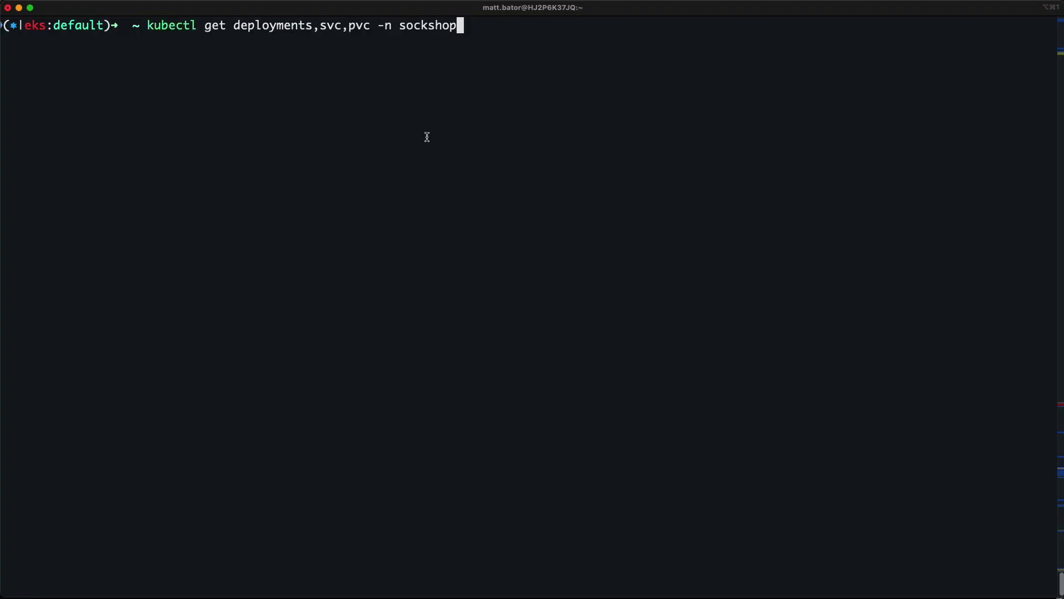
Step: In the terminal, run kubectl get deployments,svc,pvc -n sockshop and examine the restored deployments, services and volume claims
key(Return)
scroll(426, 137, up, 4)
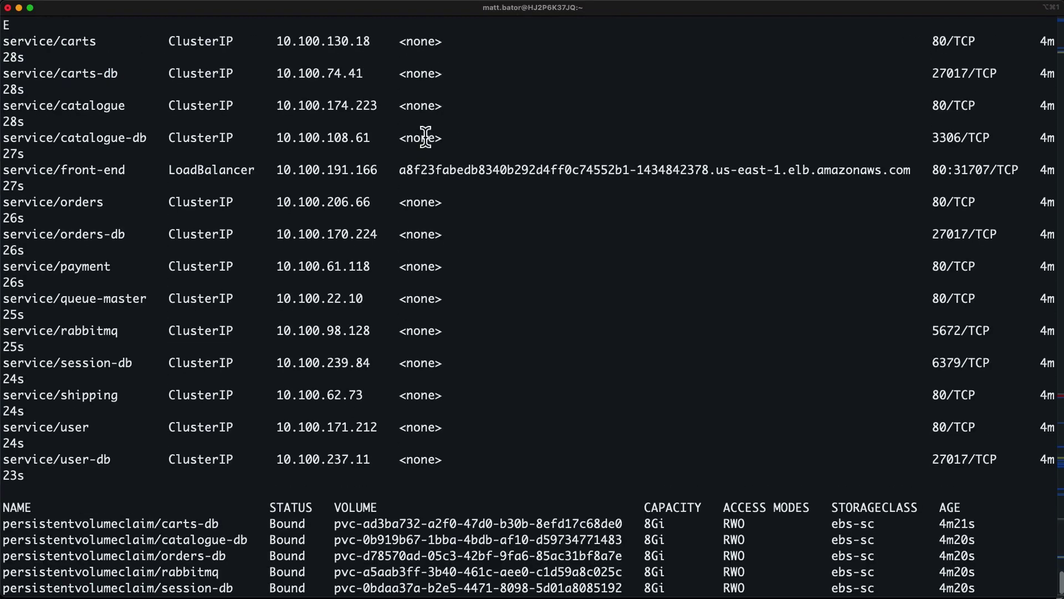
scroll(425, 138, up, 7)
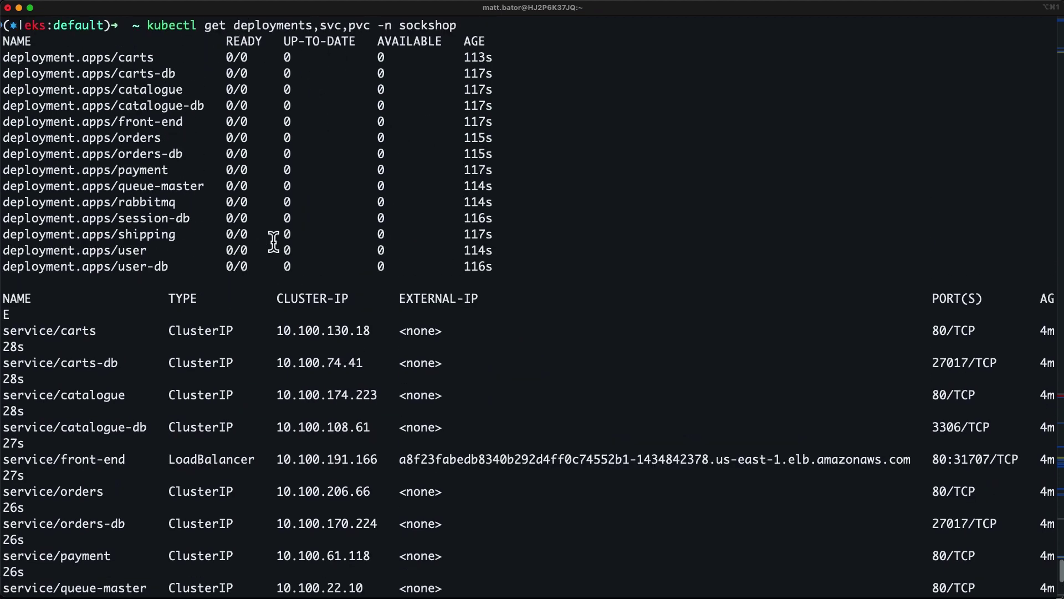
scroll(293, 129, down, 7)
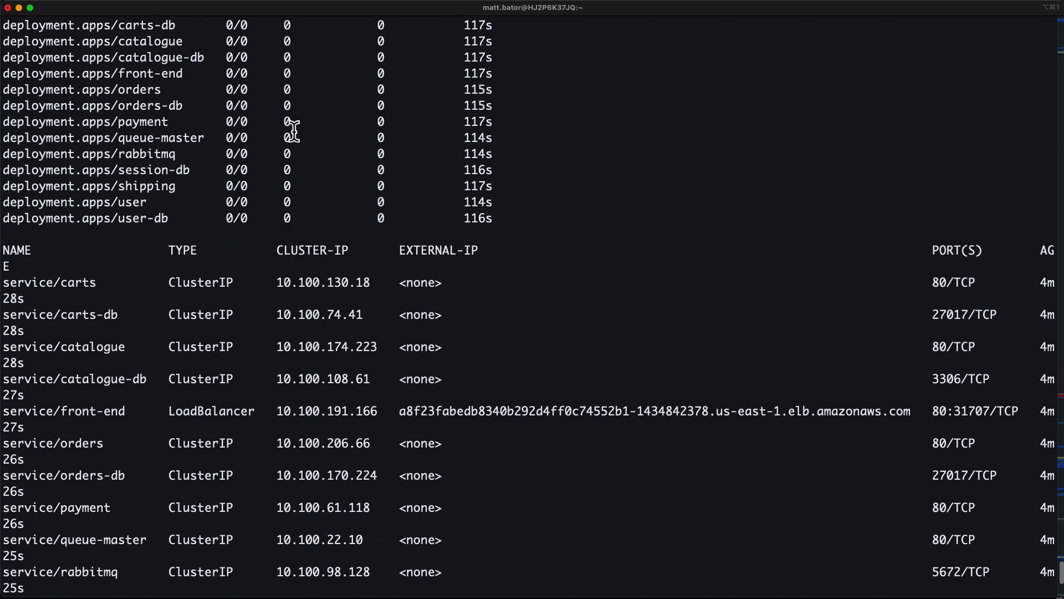
scroll(294, 131, down, 3)
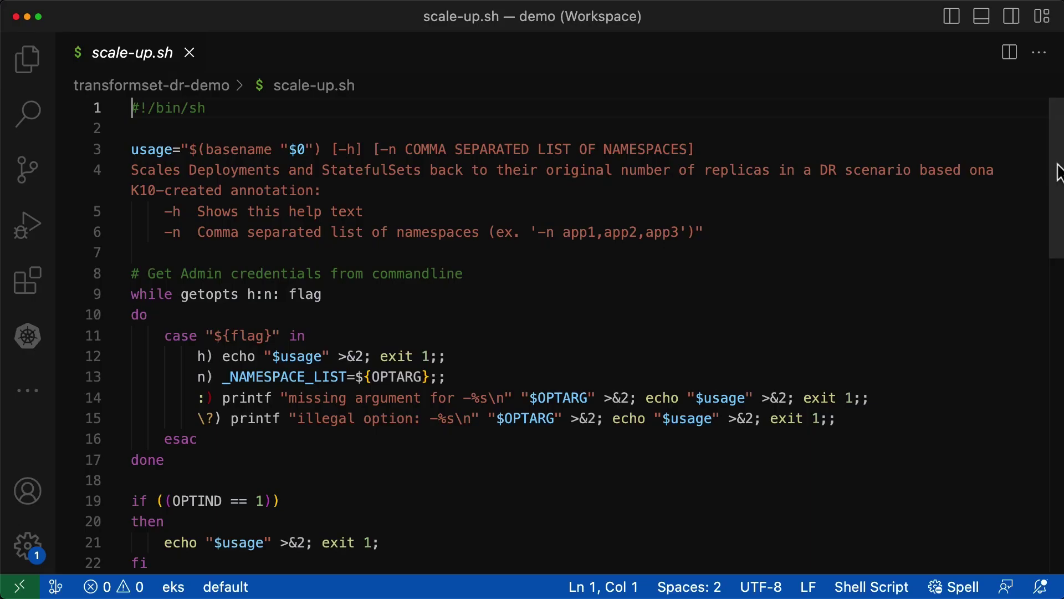
Step: Review the scale-up.sh script in the code editor and run ./scale-up.sh -n sockshop in the terminal
drag(1056, 163, 1053, 347)
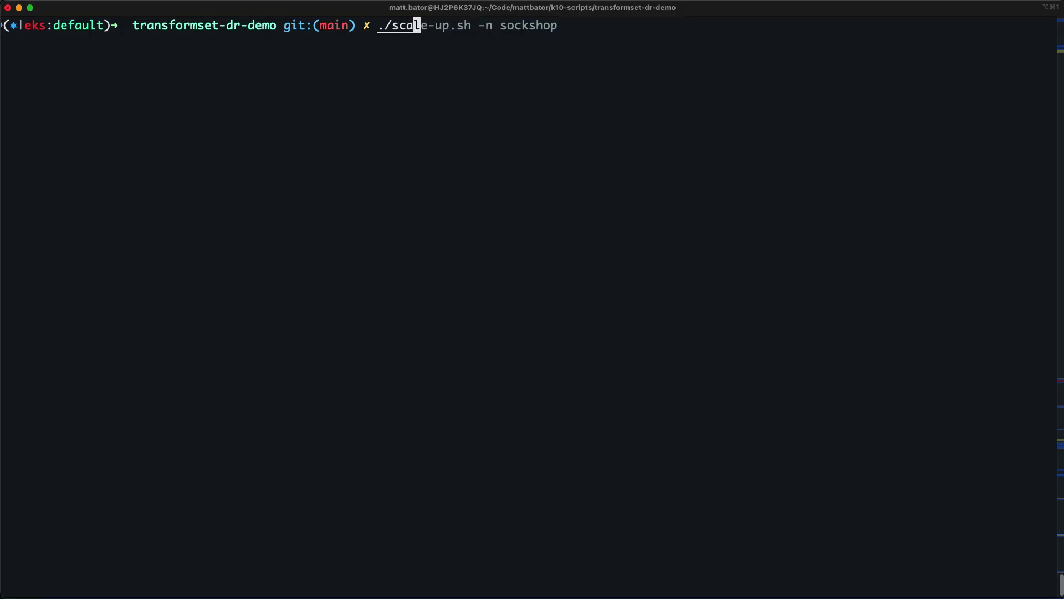
key(Right)
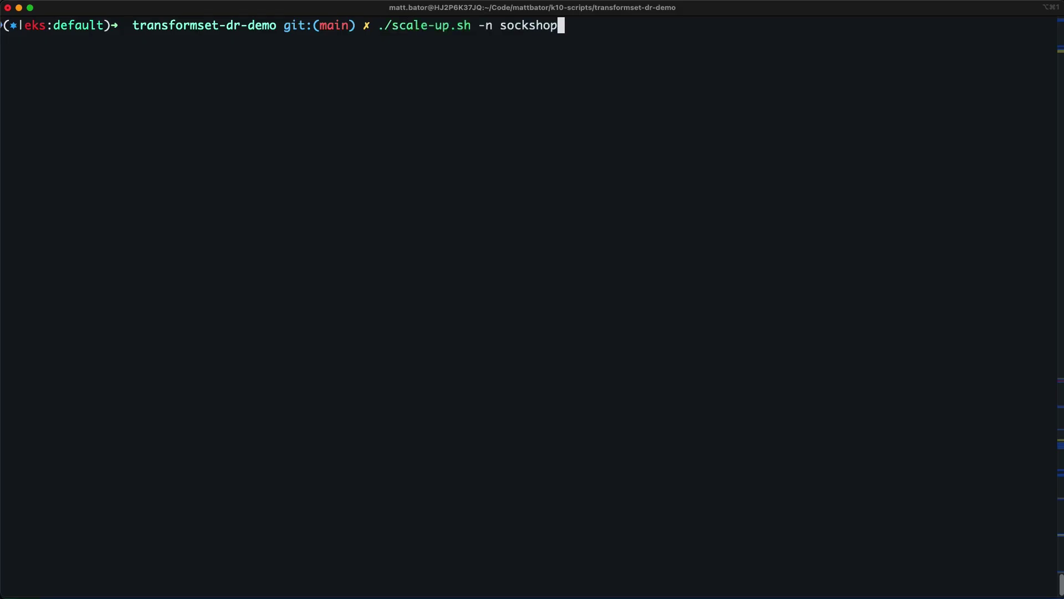
key(Return)
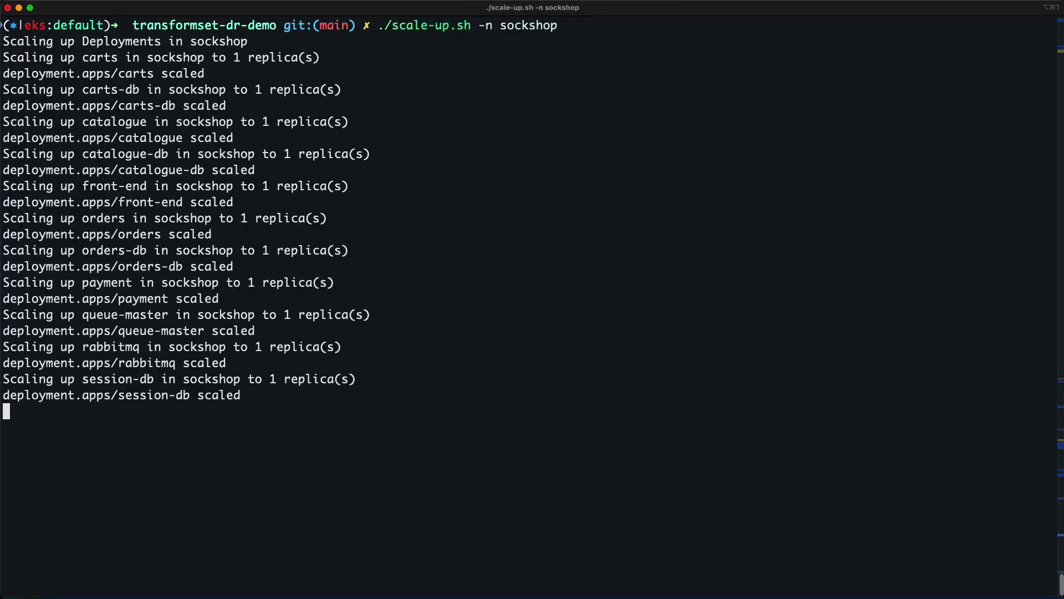
Step: List the sockshop deployments, services and volume claims again with kubectl and examine the deployments after scaling up
text(kubectl get deployments,svc,pvc -n sockshop)
key(Return)
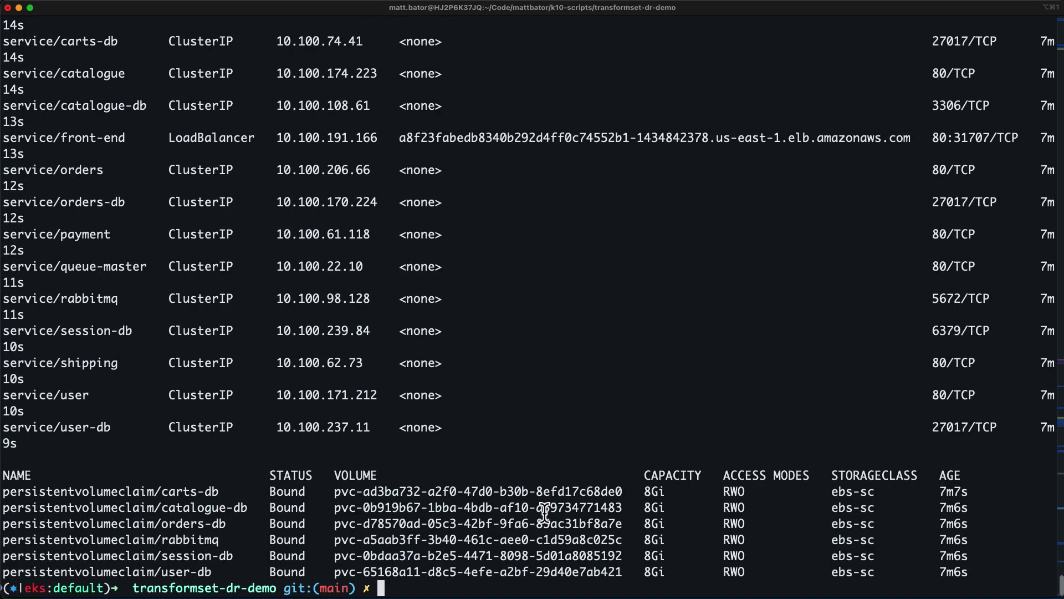
scroll(545, 513, up, 10)
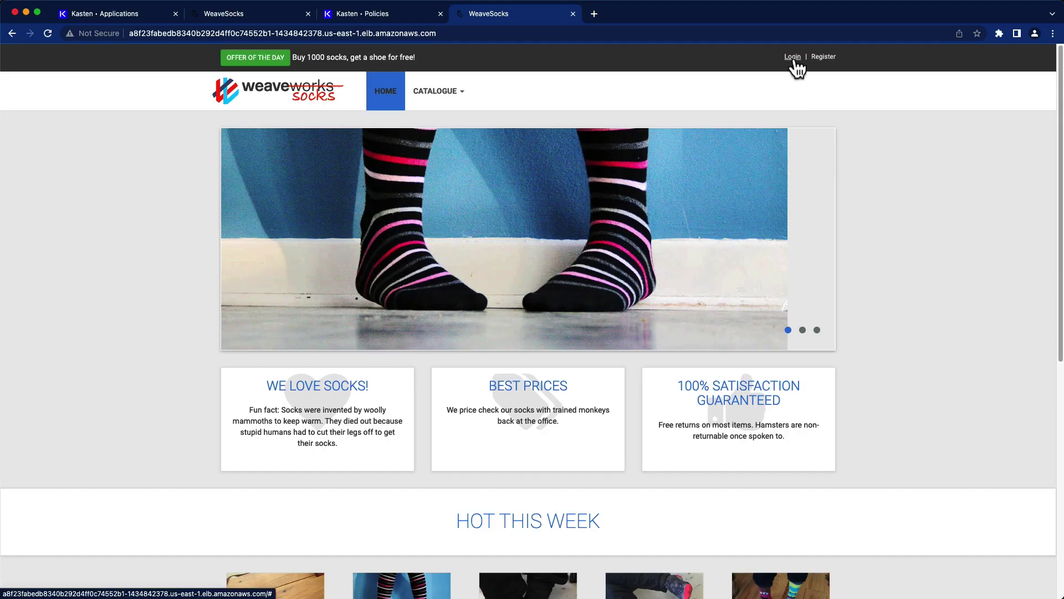
Step: Log in to the WeaveSocks store on the EKS load balancer address with the customer's username and password and open the cart
click(793, 57)
click(499, 110)
text(tedw)
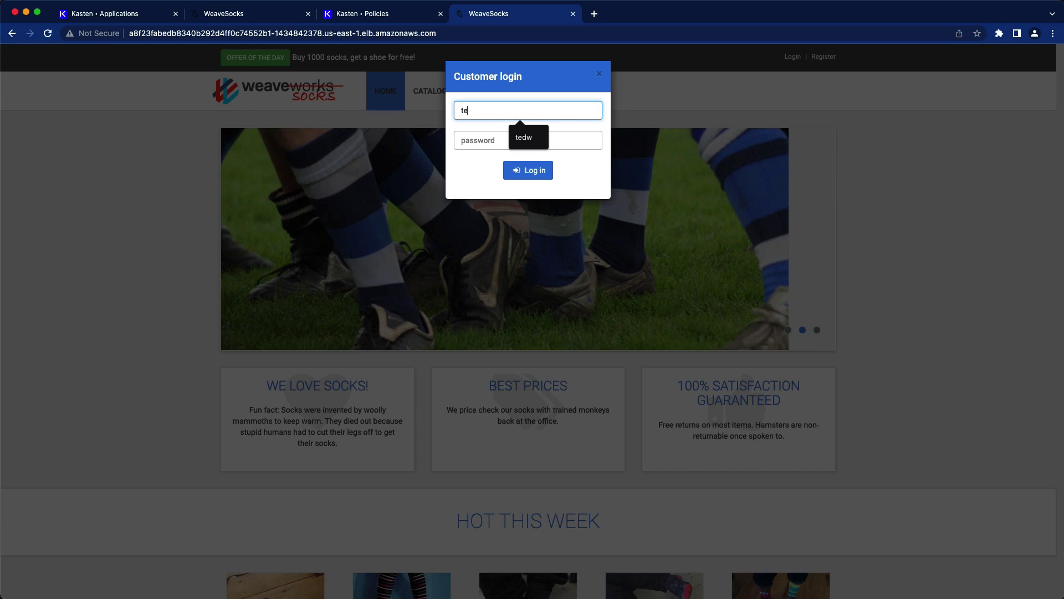
click(492, 137)
key(Return)
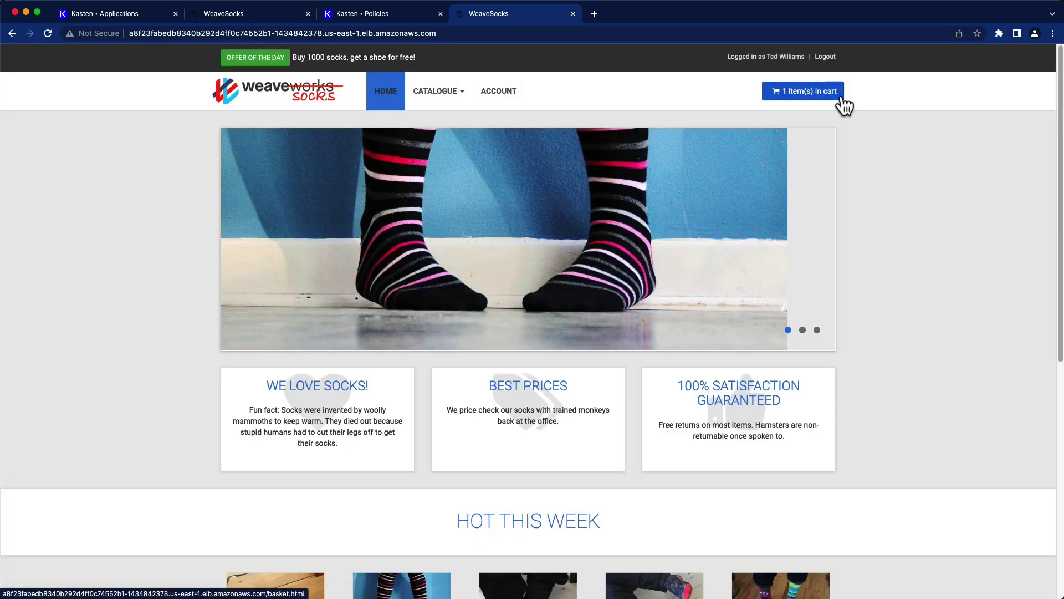
click(843, 100)
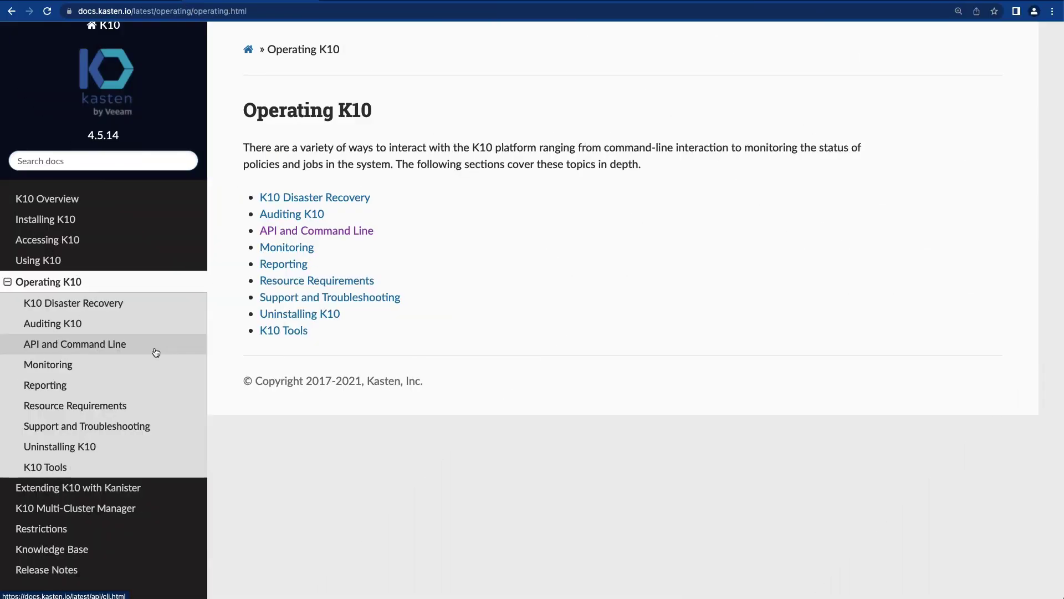
Step: Open the Actions page of the API and Command Line section in the Kasten docs and read the BackupAction examples
click(156, 352)
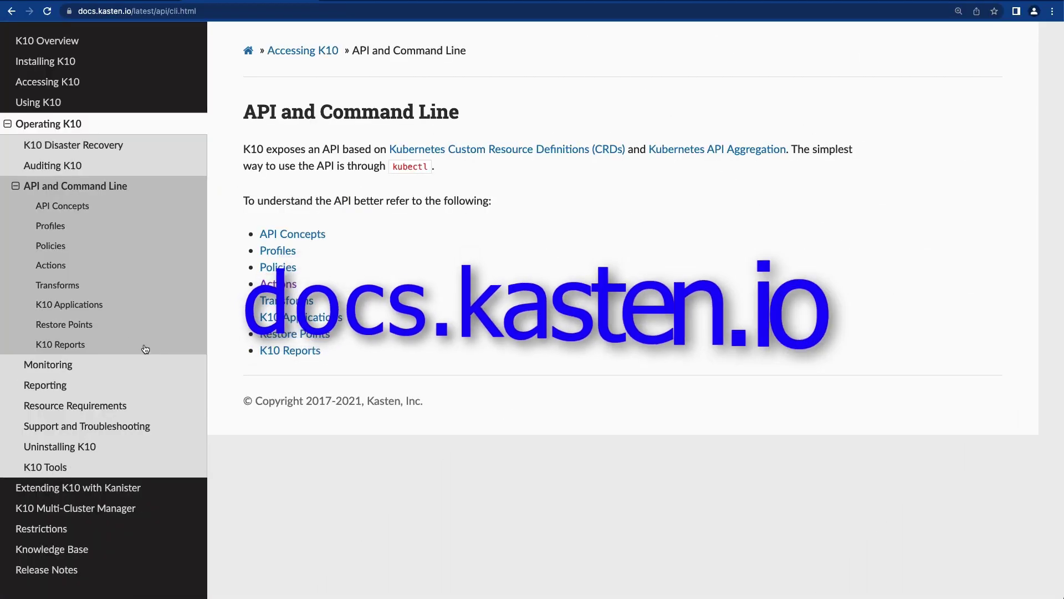
click(59, 269)
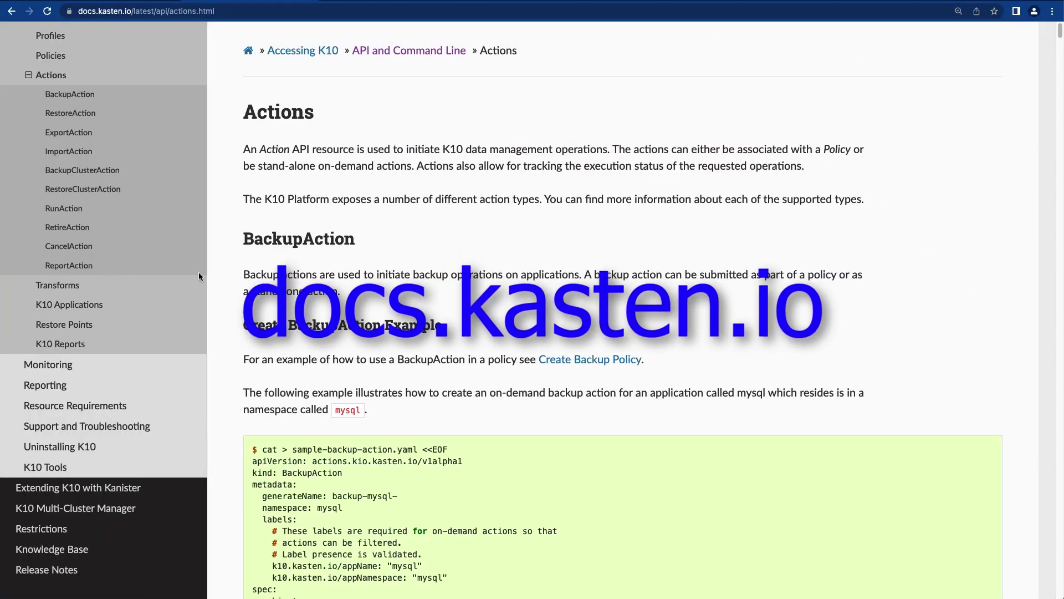
scroll(405, 266, down, 3)
scroll(405, 266, down, 5)
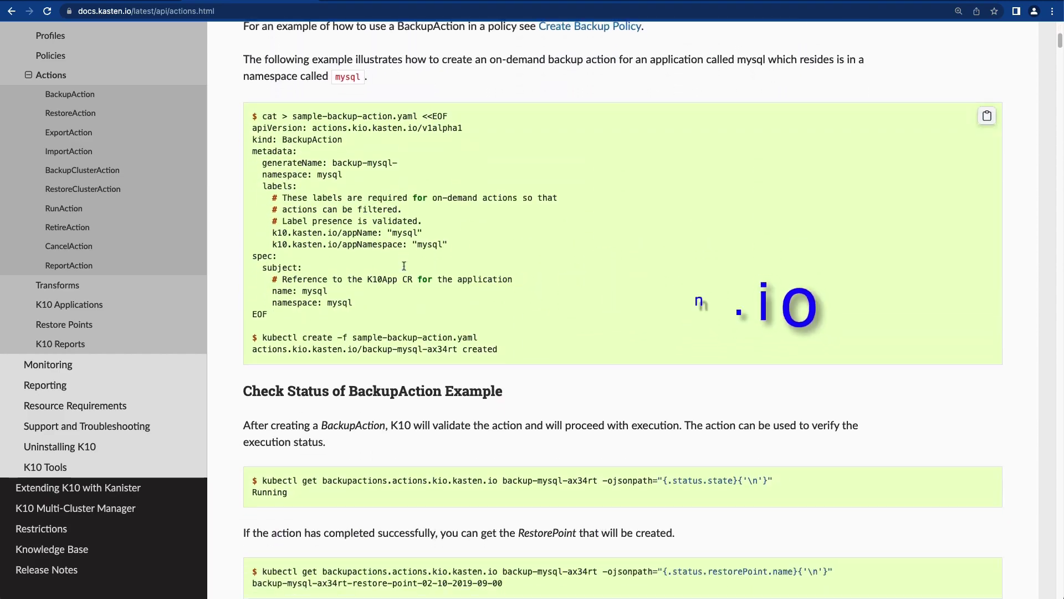